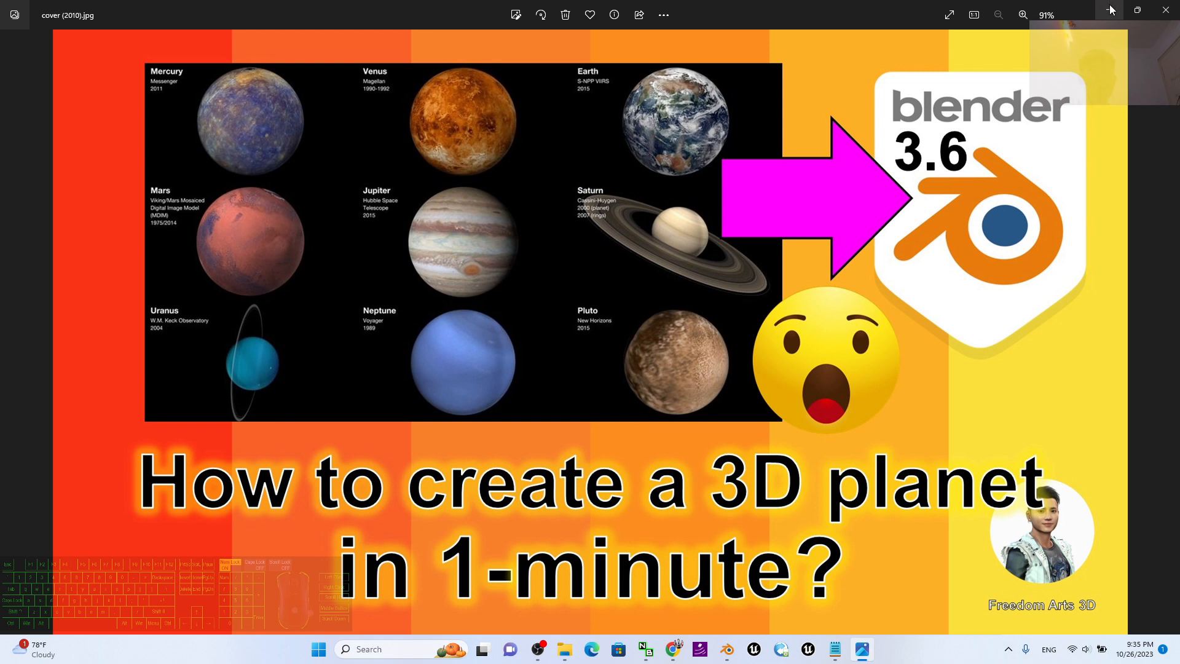
{"action": "left_click", "coordinate": [1110, 12]}
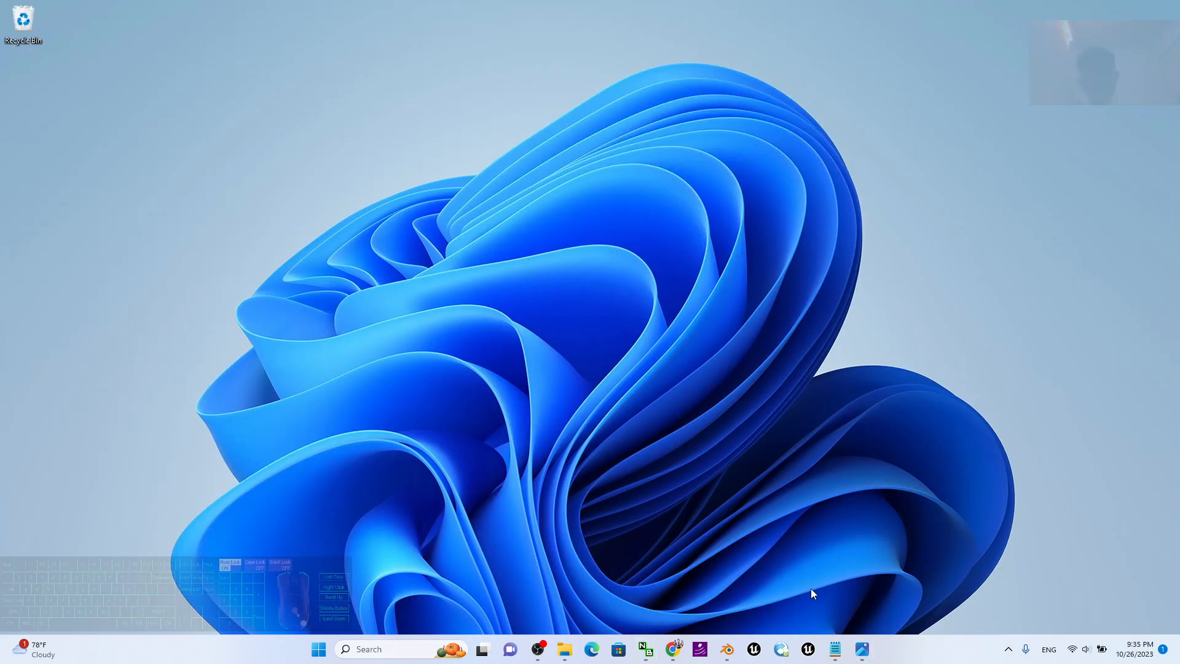
{"action": "left_click", "coordinate": [731, 649]}
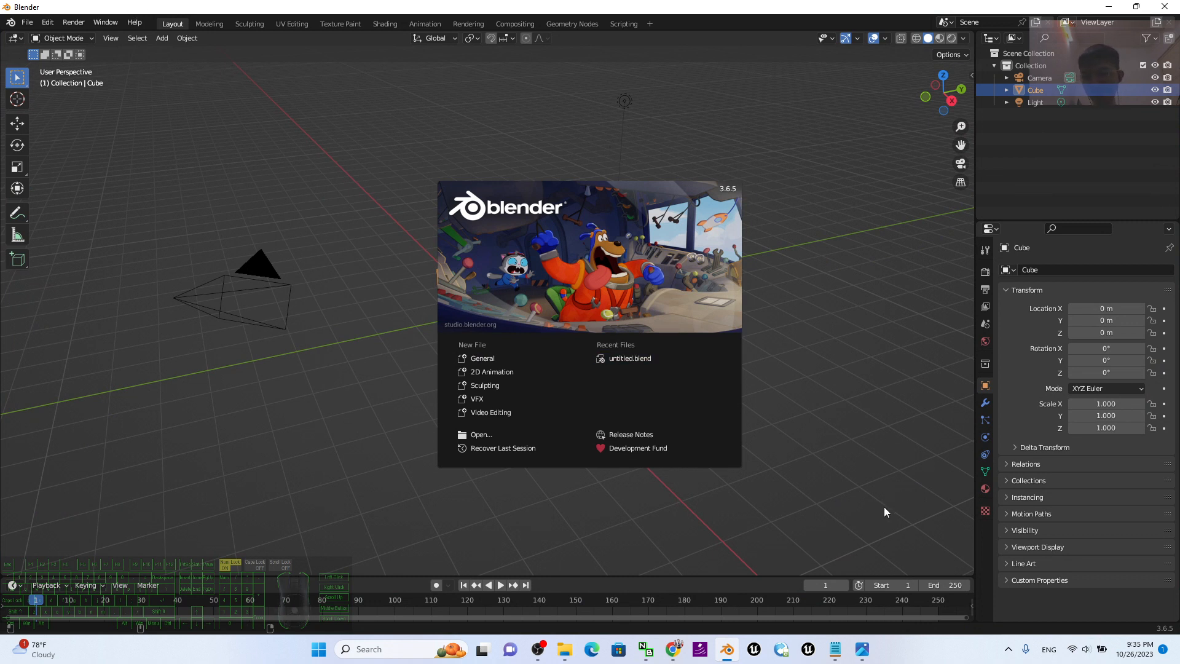
{"action": "left_click", "coordinate": [836, 651]}
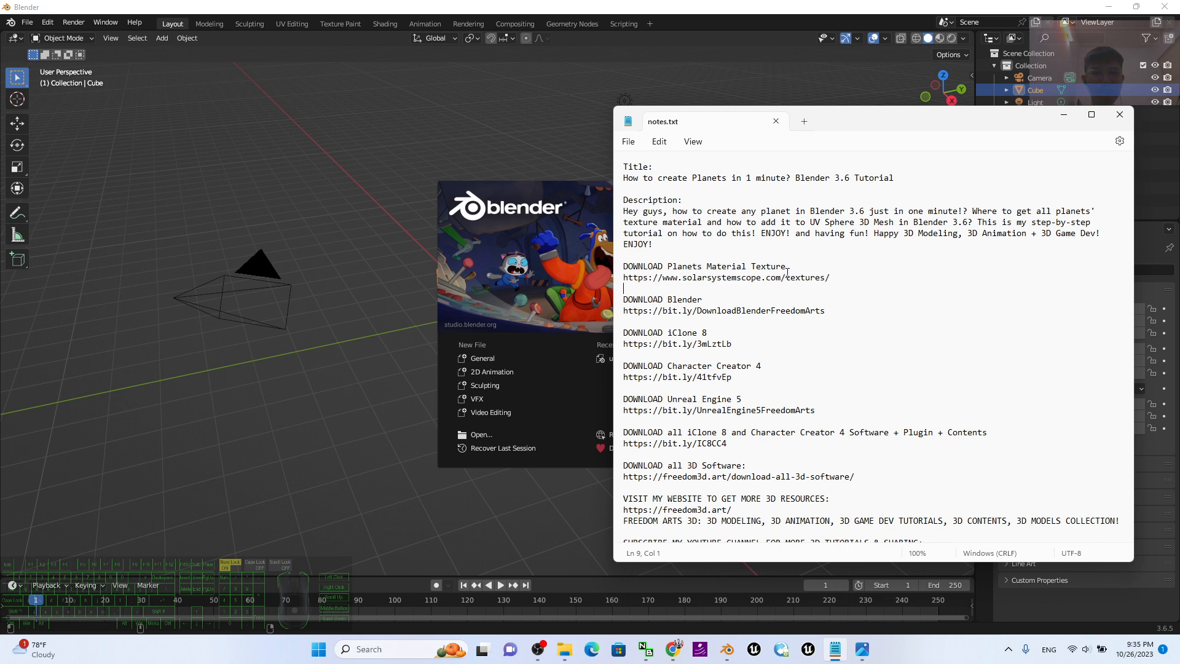
{"action": "left_click_drag", "start_coordinate": [837, 278], "coordinate": [619, 275]}
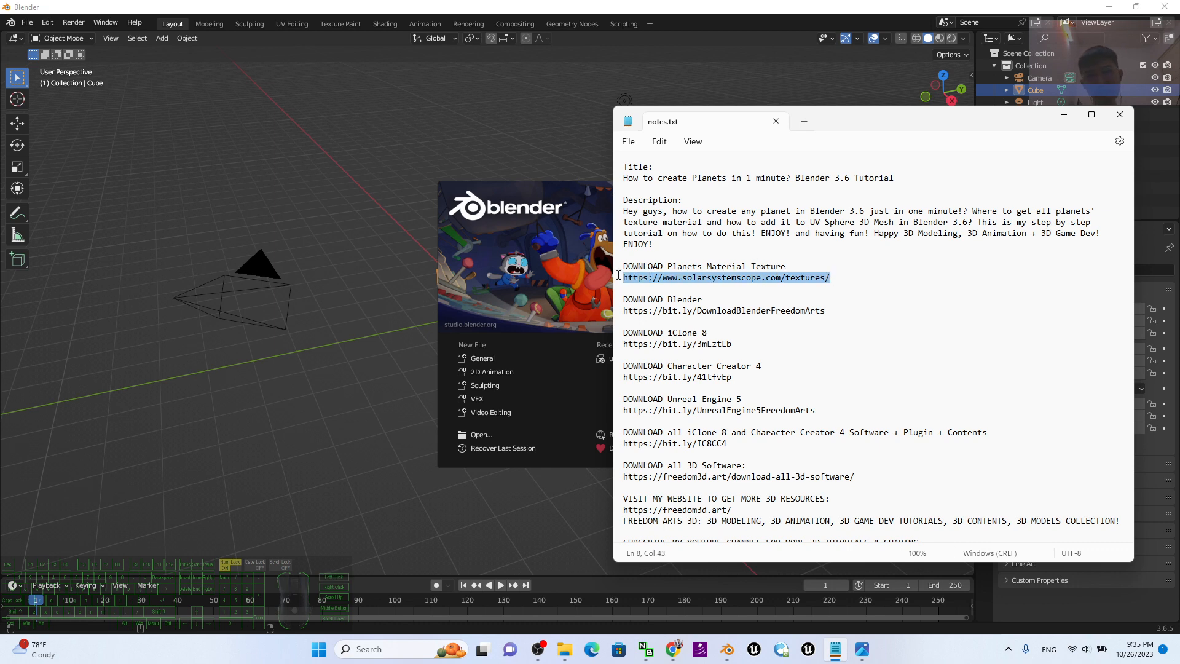
{"action": "left_click", "coordinate": [1064, 115]}
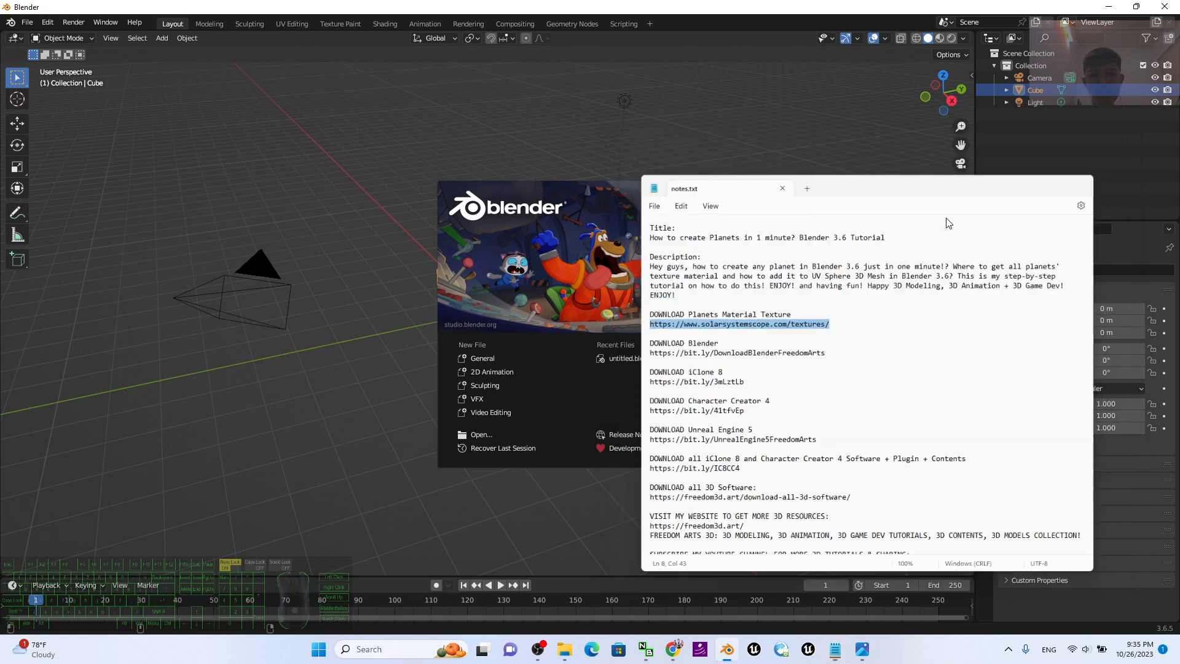
Step: Switch to Chrome and look through the Planets, Earth, and Sun, Moon and Stars textures on the Solar Textures page
{"action": "left_click", "coordinate": [673, 649]}
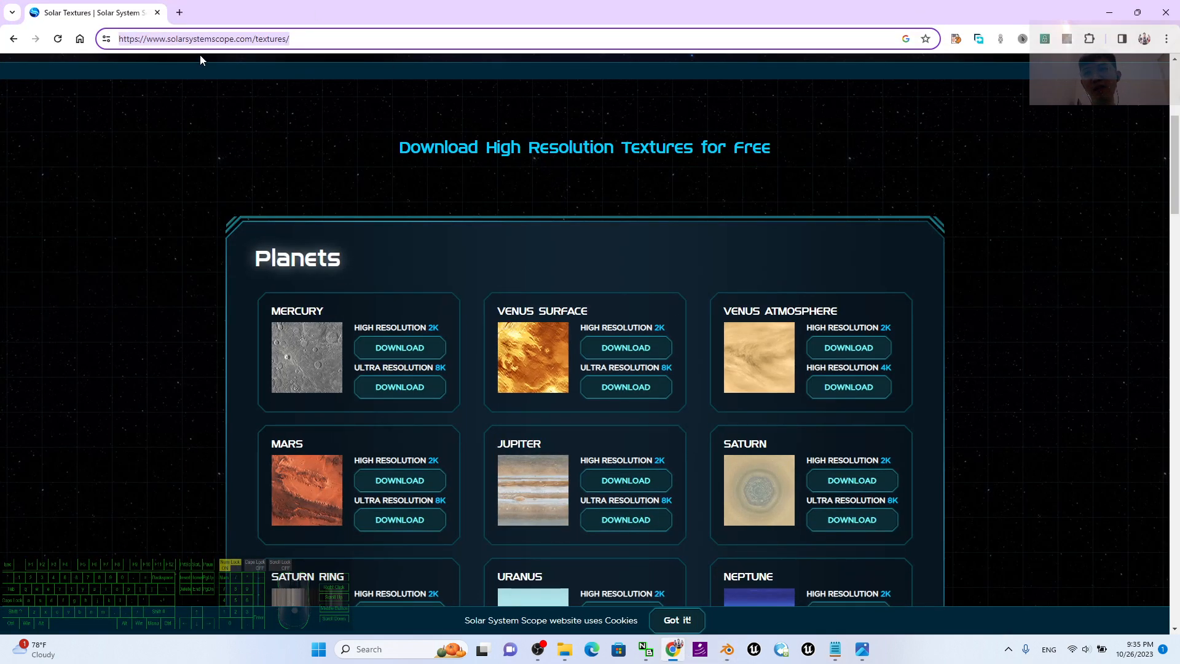
{"action": "scroll", "coordinate": [938, 290], "scroll_direction": "up", "scroll_amount": 5}
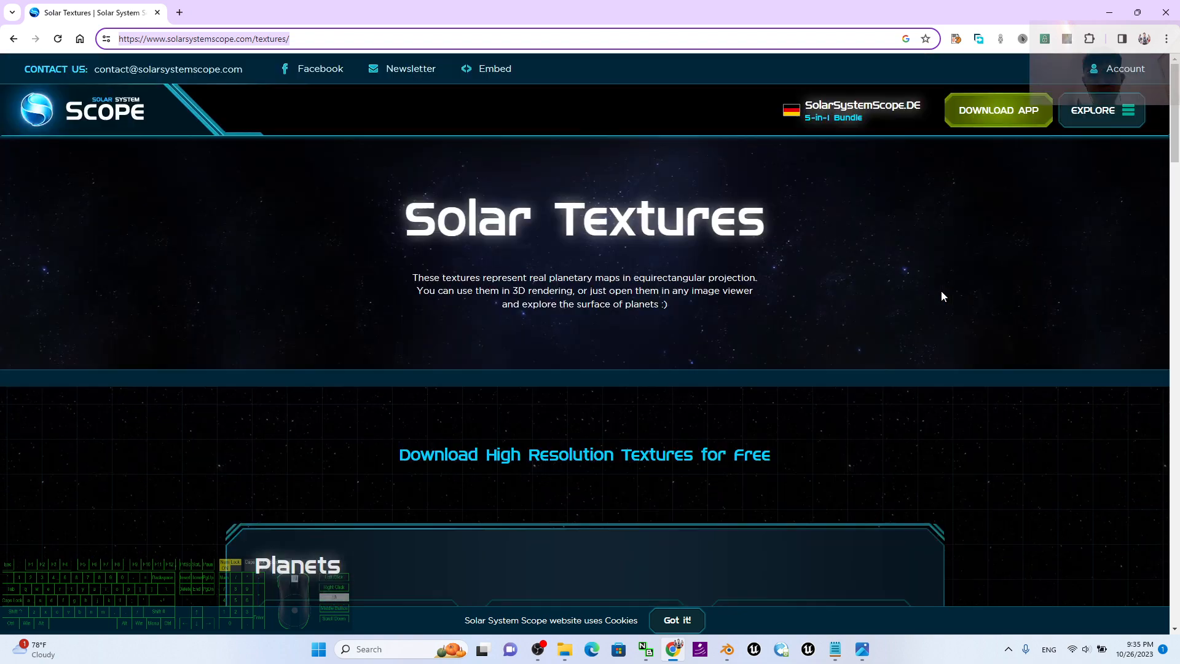
{"action": "scroll", "coordinate": [743, 288], "scroll_direction": "down", "scroll_amount": 10}
{"action": "scroll", "coordinate": [633, 267], "scroll_direction": "up", "scroll_amount": 10}
{"action": "triple_click", "coordinate": [587, 259]}
{"action": "scroll", "coordinate": [709, 287], "scroll_direction": "down", "scroll_amount": 6}
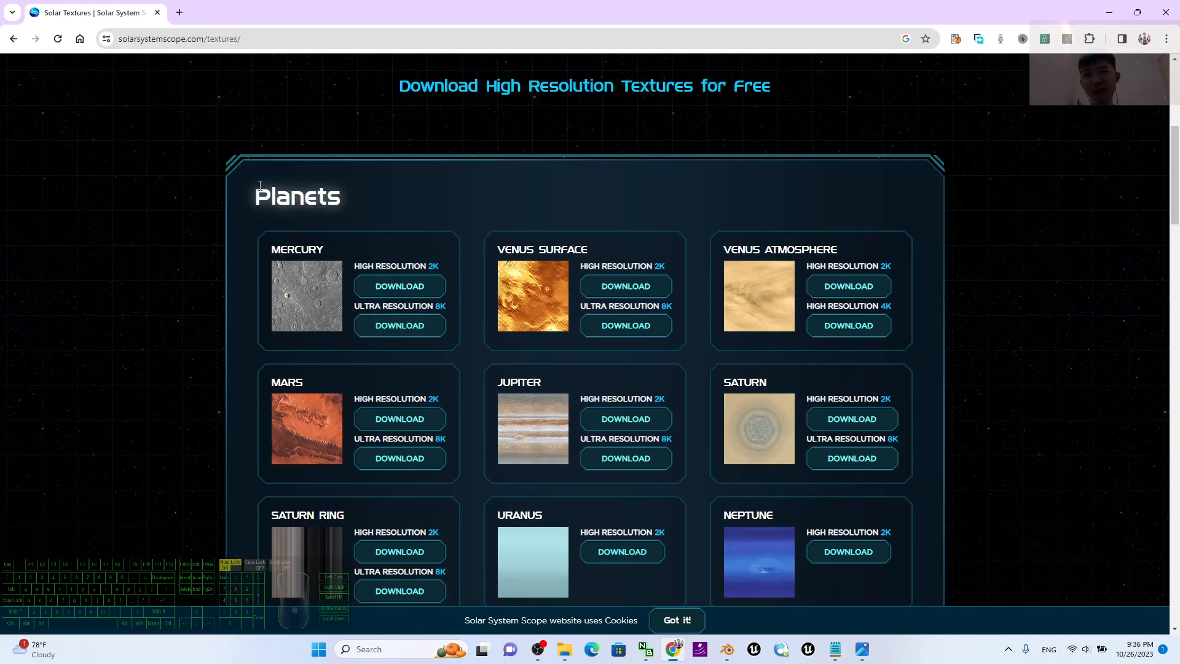
{"action": "scroll", "coordinate": [917, 232], "scroll_direction": "down", "scroll_amount": 4}
{"action": "scroll", "coordinate": [570, 400], "scroll_direction": "up", "scroll_amount": 4}
{"action": "scroll", "coordinate": [780, 295], "scroll_direction": "down", "scroll_amount": 2}
{"action": "scroll", "coordinate": [901, 304], "scroll_direction": "down", "scroll_amount": 5}
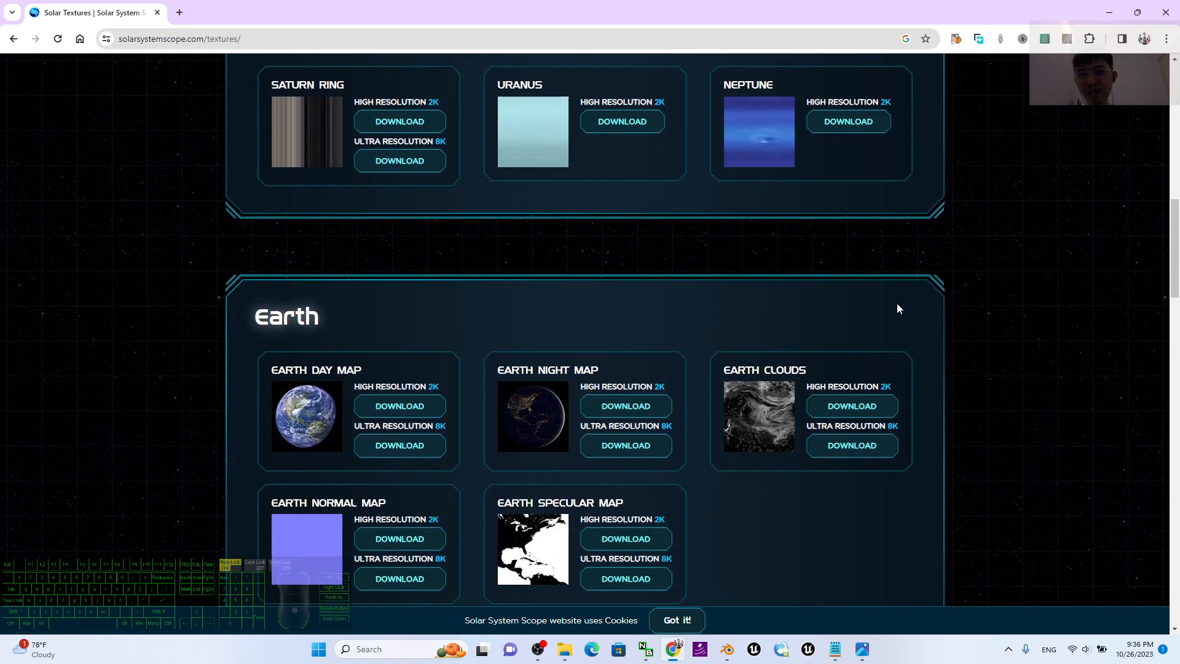
{"action": "scroll", "coordinate": [898, 307], "scroll_direction": "down", "scroll_amount": 3}
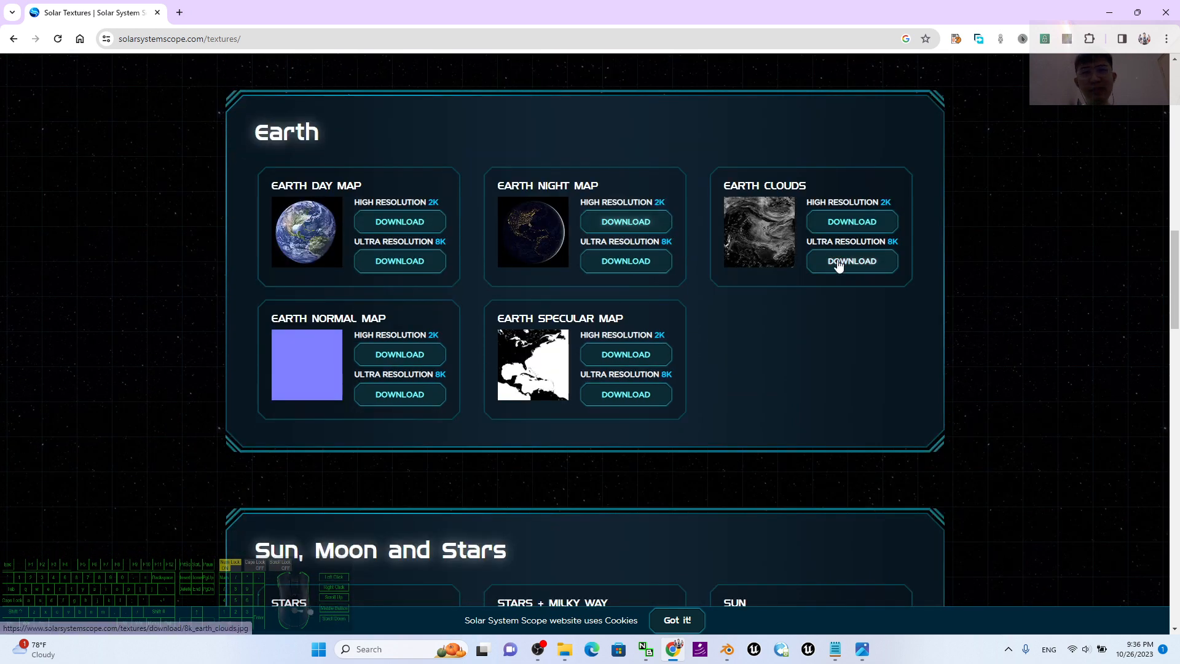
{"action": "scroll", "coordinate": [869, 243], "scroll_direction": "down", "scroll_amount": 4}
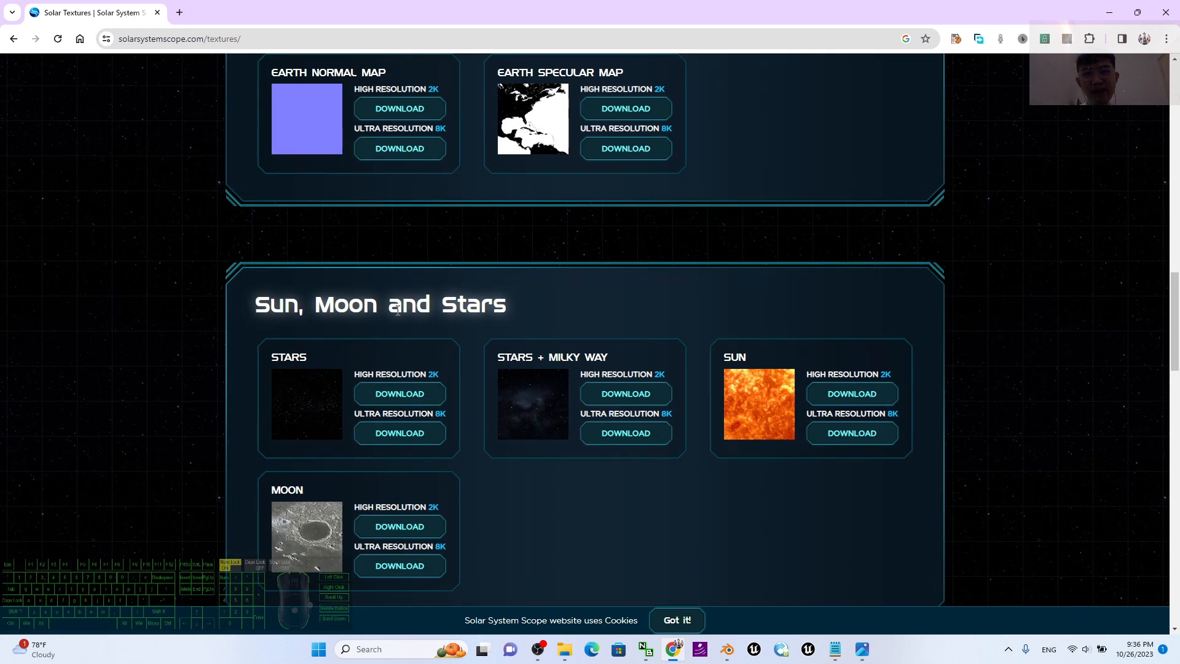
{"action": "scroll", "coordinate": [574, 480], "scroll_direction": "up", "scroll_amount": 20}
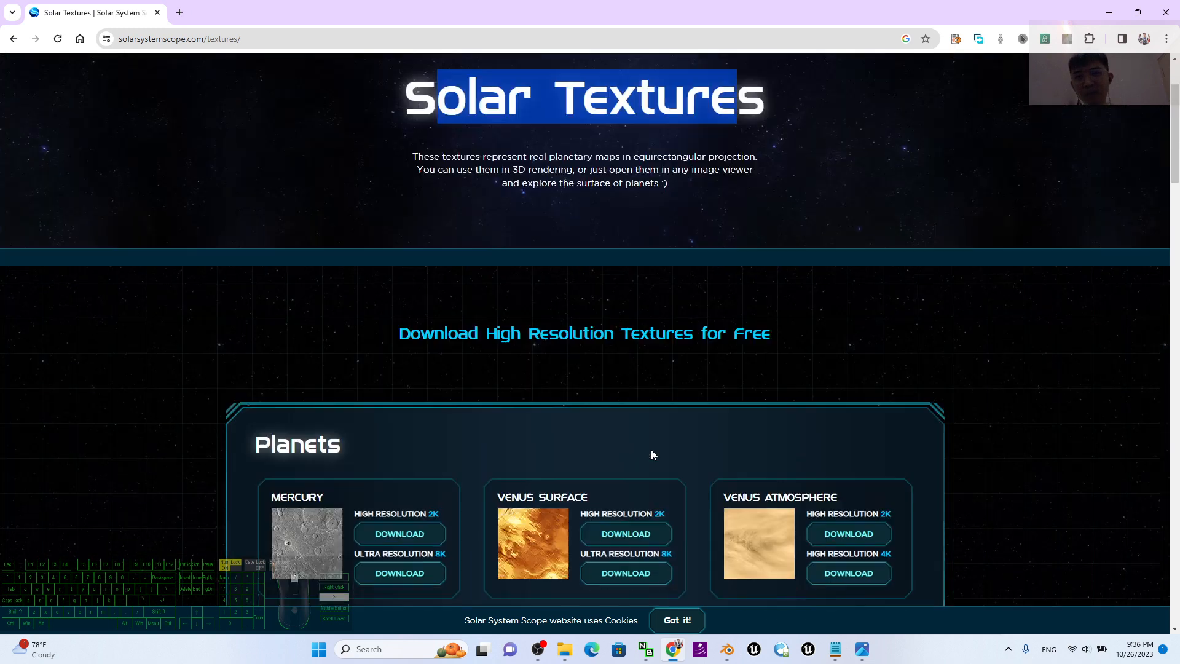
{"action": "scroll", "coordinate": [681, 430], "scroll_direction": "down", "scroll_amount": 4}
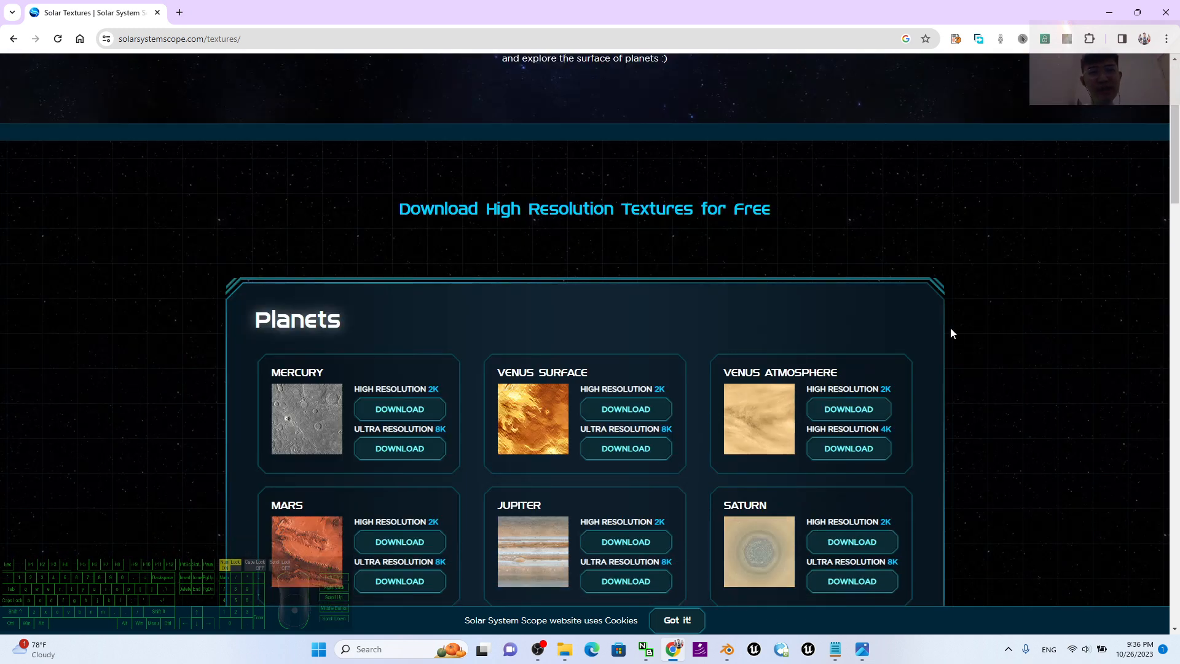
{"action": "scroll", "coordinate": [952, 333], "scroll_direction": "down", "scroll_amount": 3}
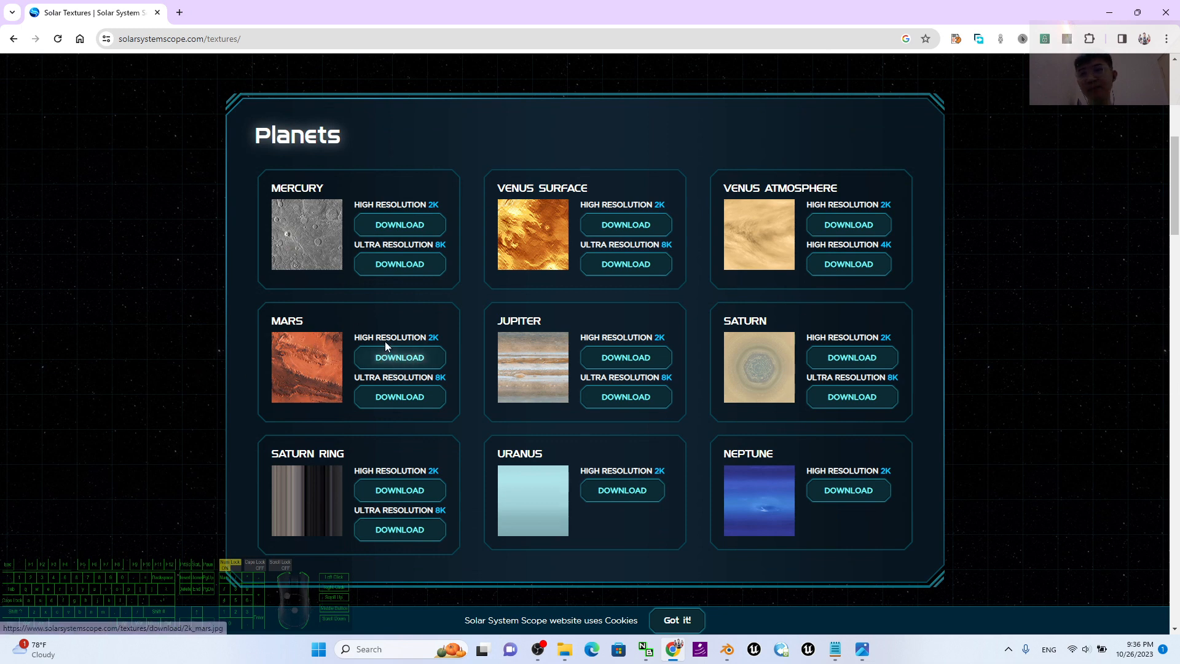
Step: Open the 2K Mars texture, save it to the Desktop as 2k_mars.jpg, and close the image page
{"action": "left_click", "coordinate": [410, 364]}
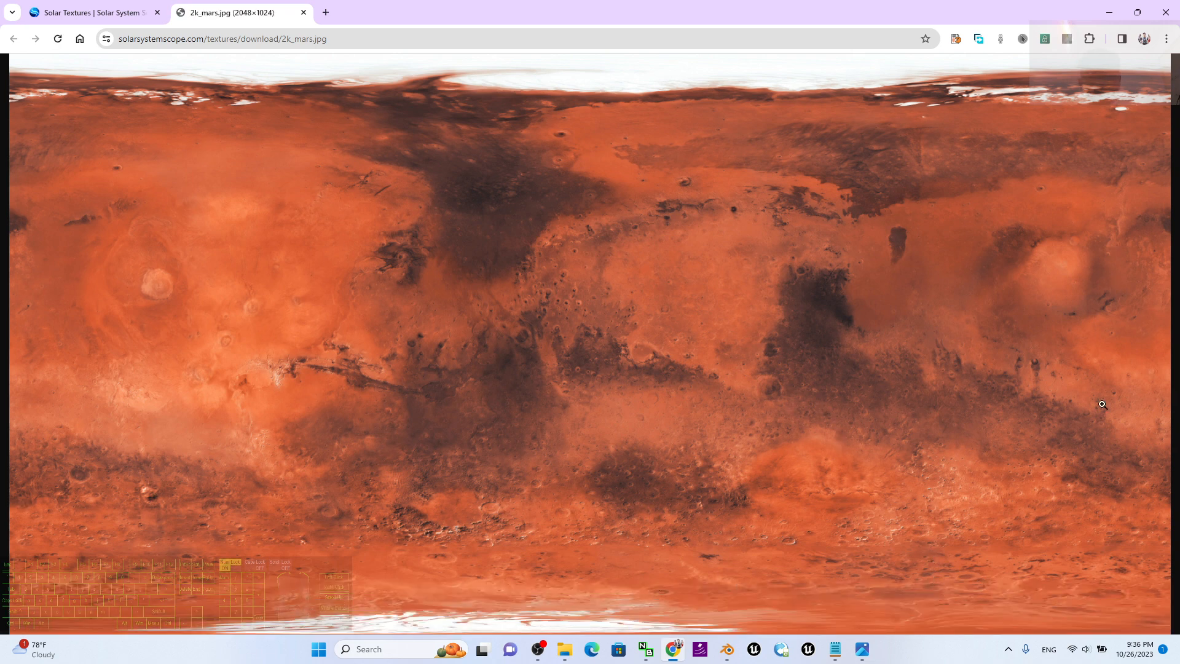
{"action": "left_click", "coordinate": [763, 472]}
{"action": "left_click", "coordinate": [653, 453]}
{"action": "right_click", "coordinate": [493, 185]}
{"action": "left_click", "coordinate": [558, 216]}
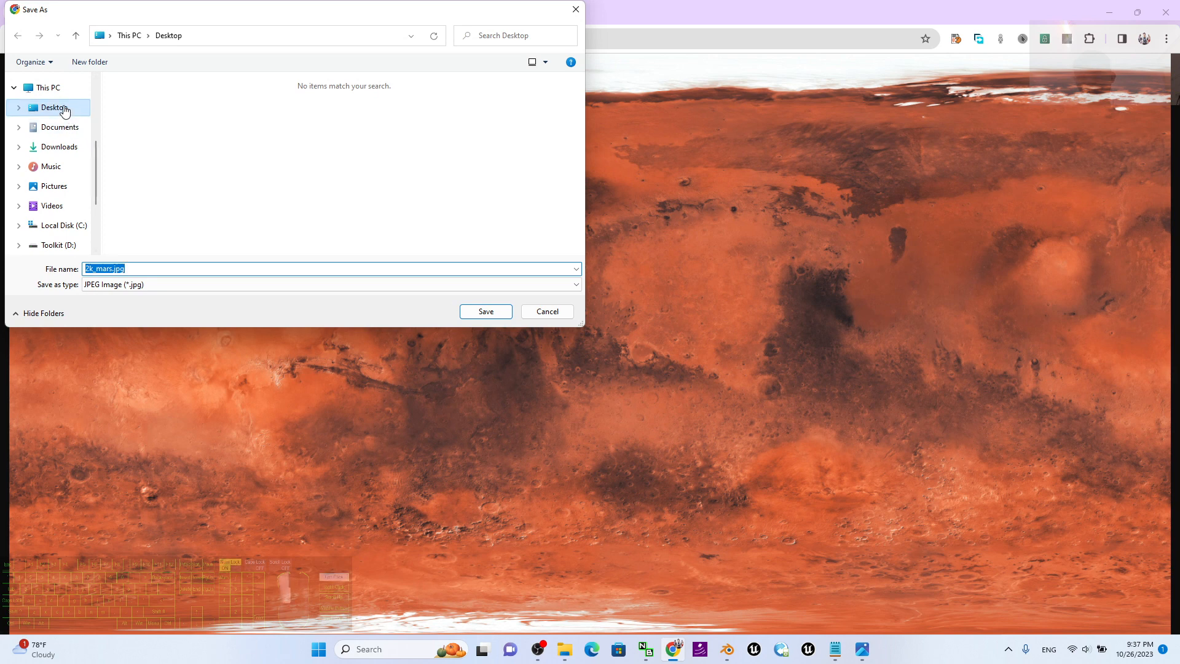
{"action": "left_click", "coordinate": [65, 112]}
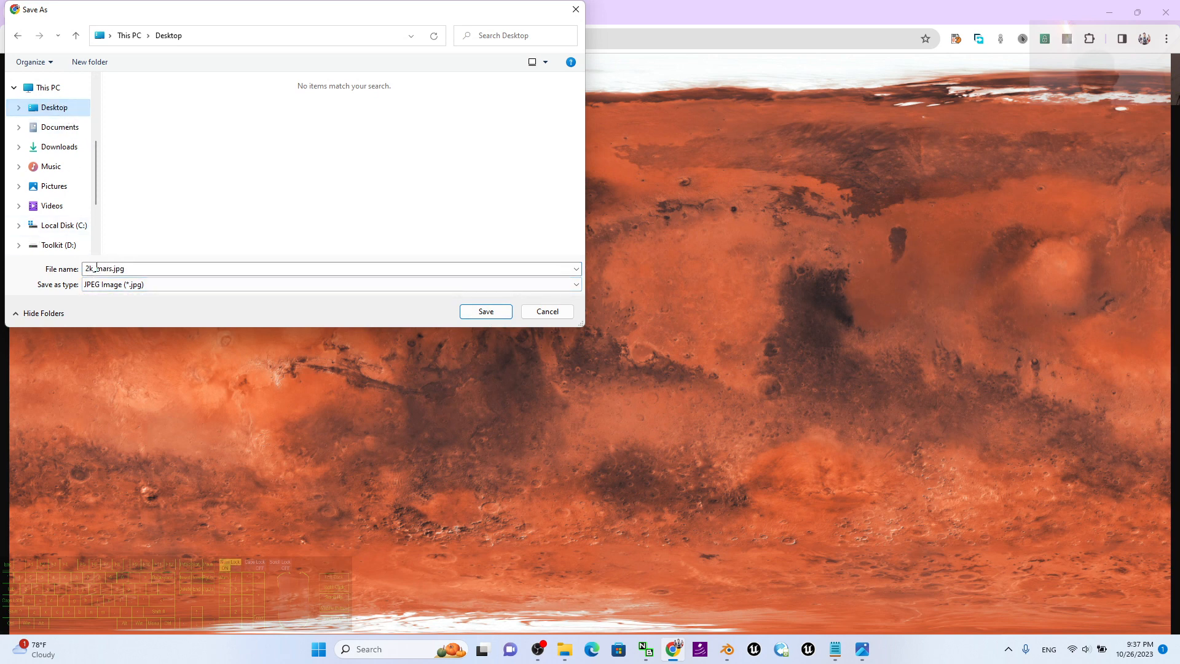
{"action": "left_click", "coordinate": [486, 312]}
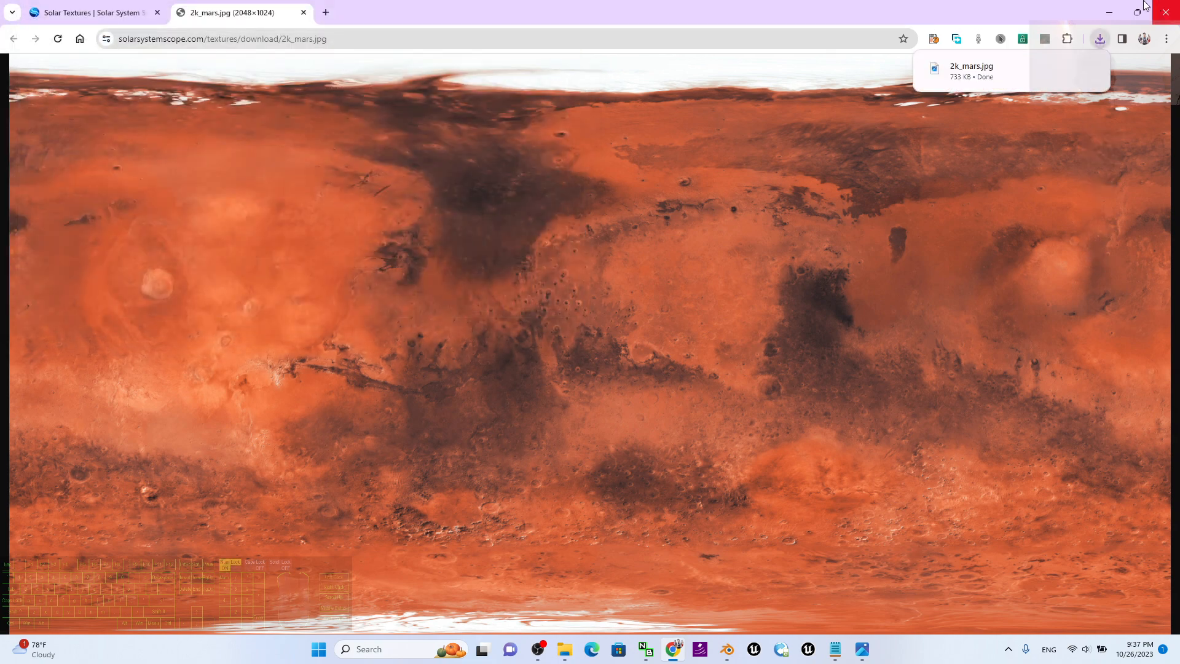
{"action": "left_click", "coordinate": [303, 12]}
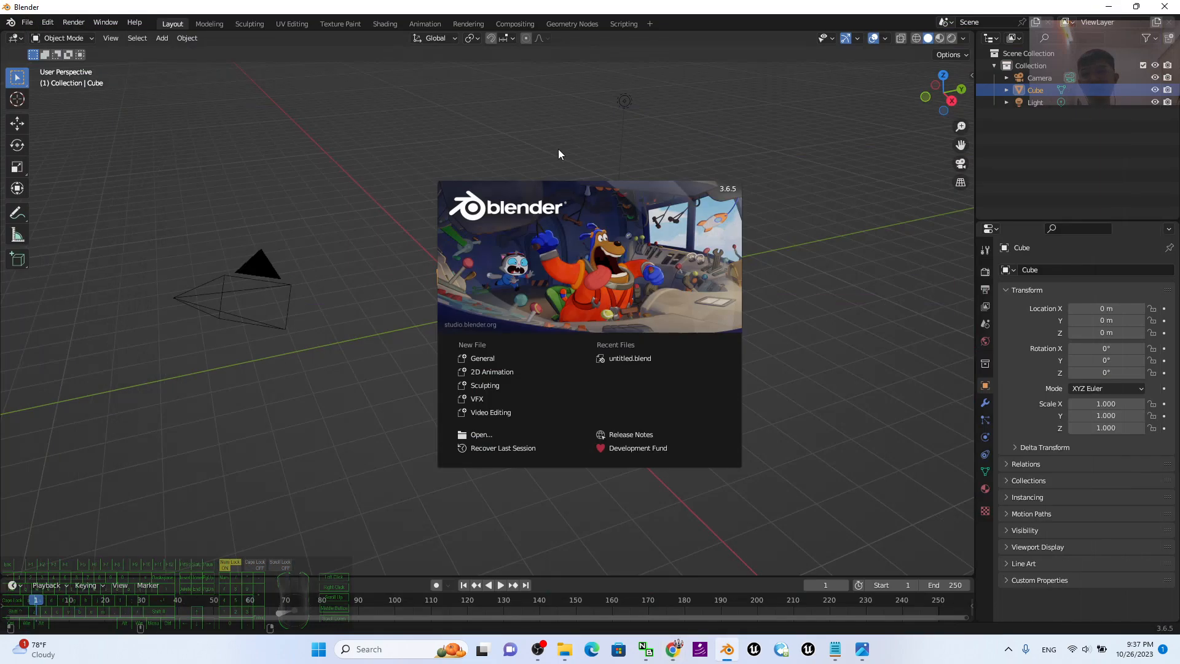
Step: View the saved 2k_mars.jpg image from the desktop and close it
{"action": "left_click", "coordinate": [1109, 7]}
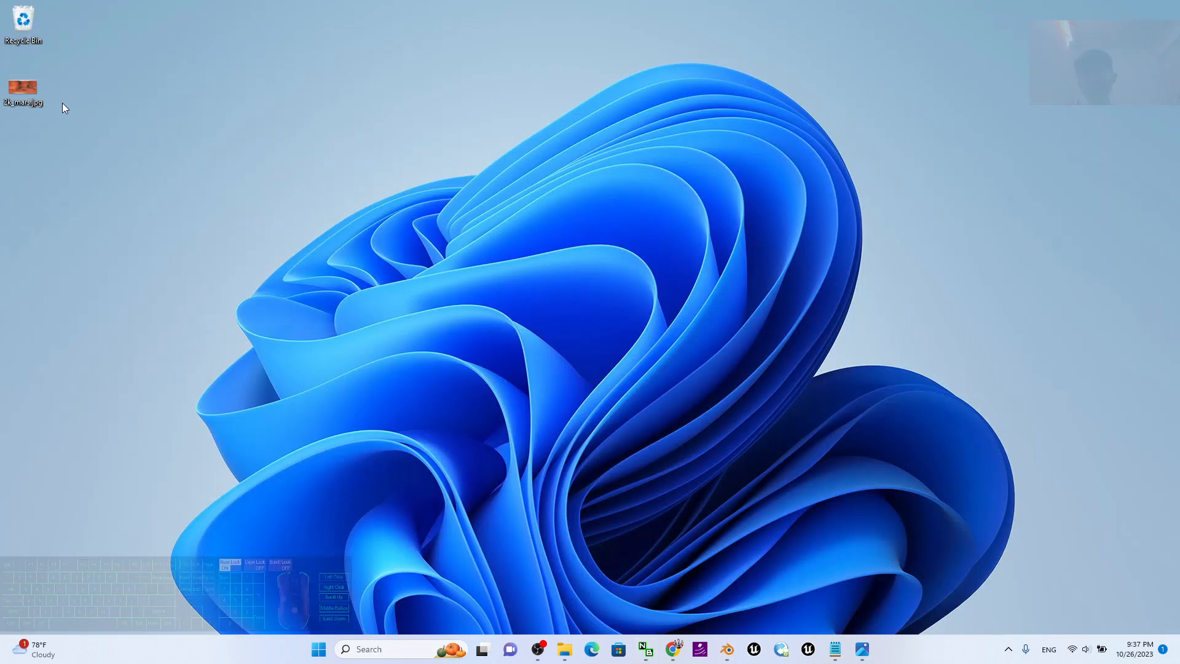
{"action": "double_click", "coordinate": [25, 86]}
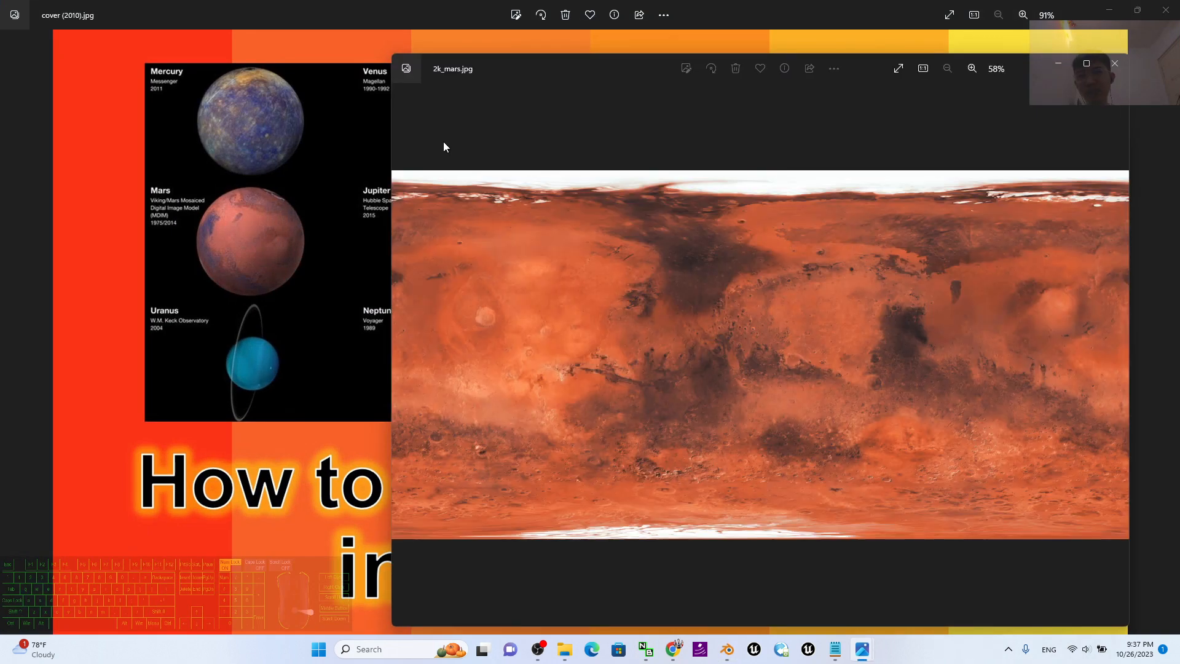
{"action": "left_click", "coordinate": [1115, 62]}
{"action": "left_click", "coordinate": [1109, 7]}
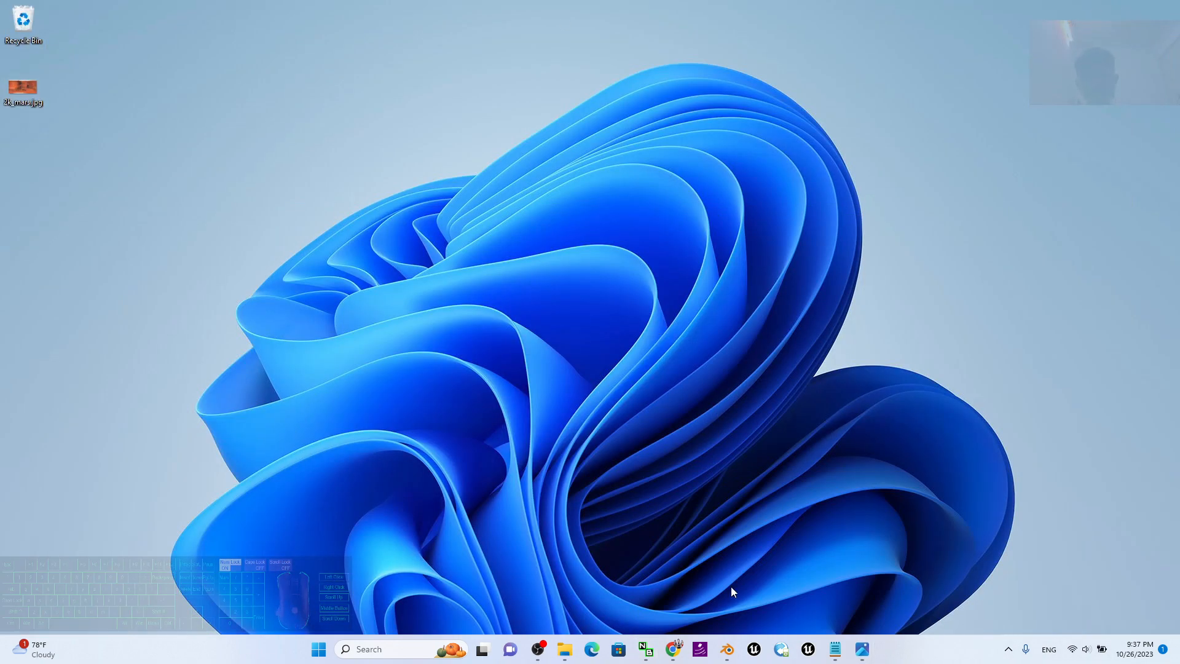
Step: Switch to Blender, dismiss the splash screen and delete the default camera, cube and light
{"action": "left_click", "coordinate": [727, 649]}
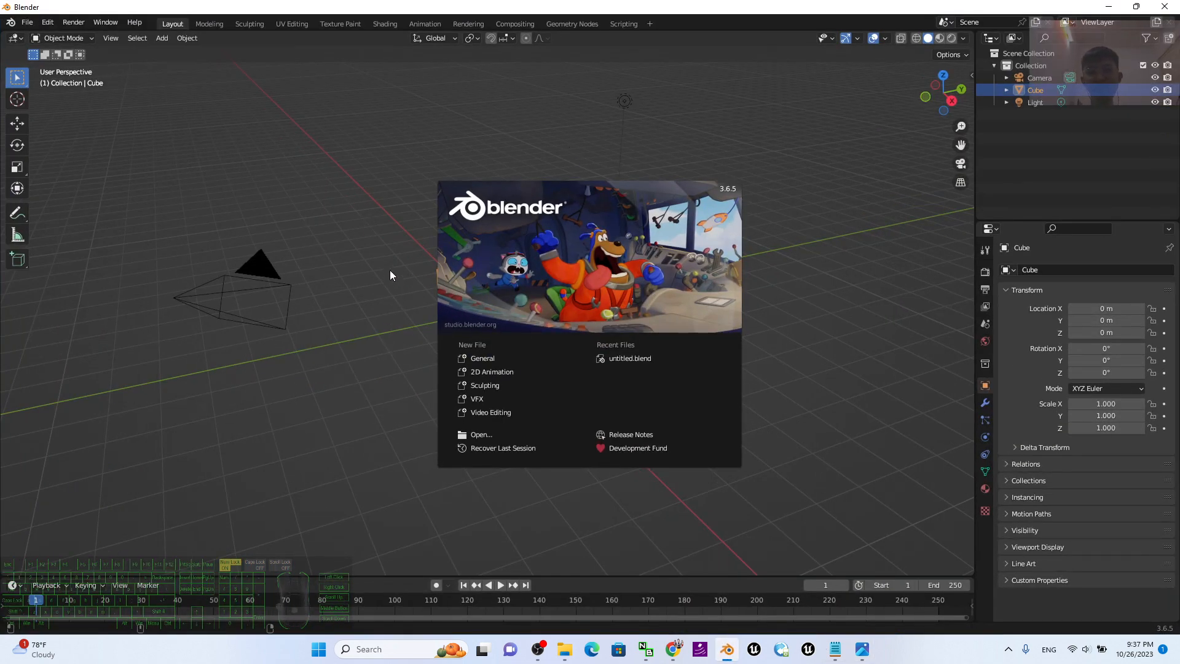
{"action": "left_click", "coordinate": [363, 251]}
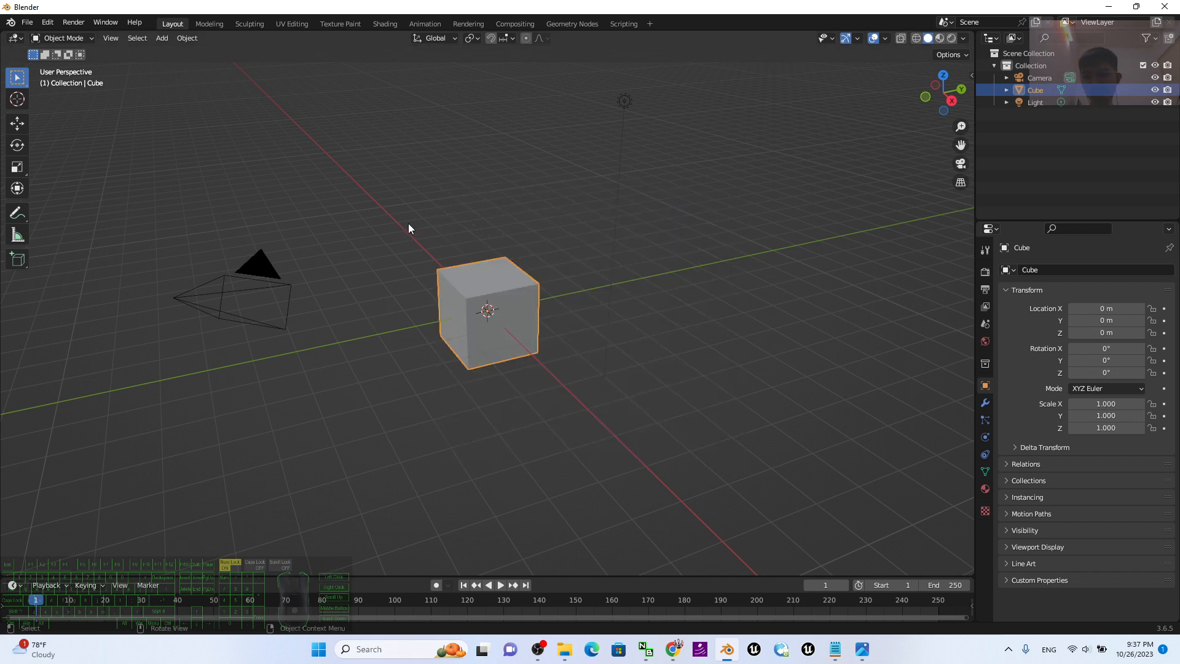
{"action": "key", "text": "alt+a"}
{"action": "key", "text": "a"}
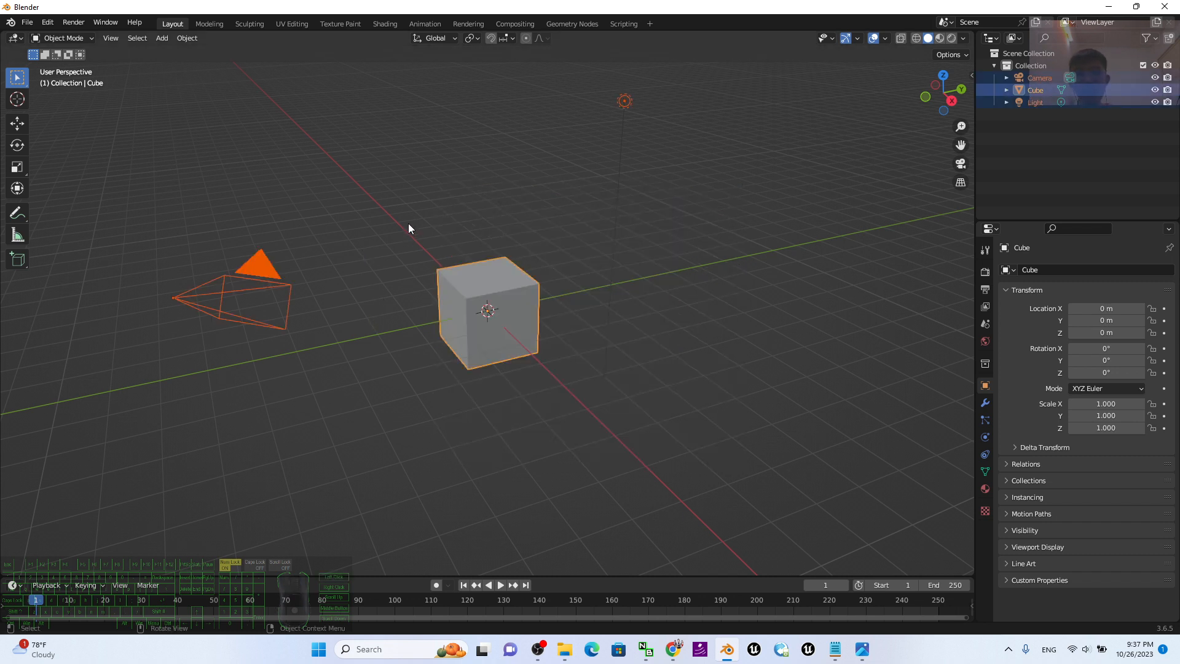
{"action": "key", "text": "Delete"}
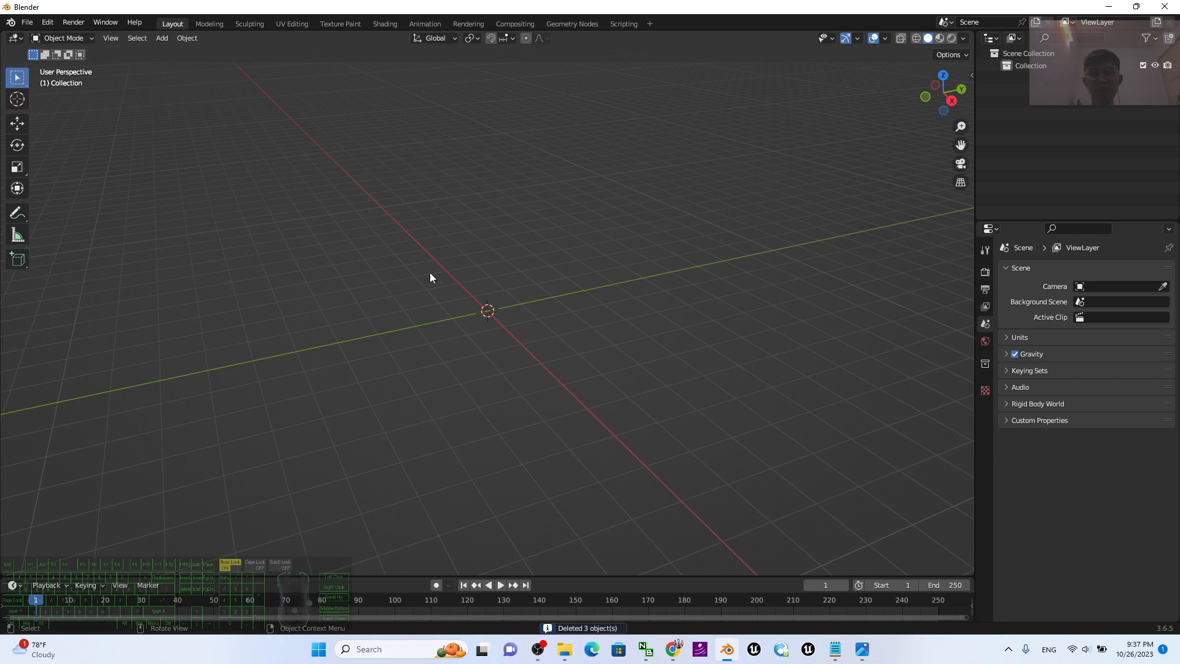
Step: Add a UV Sphere mesh at the centre of the empty scene
{"action": "scroll", "coordinate": [455, 270], "scroll_direction": "up", "scroll_amount": 2}
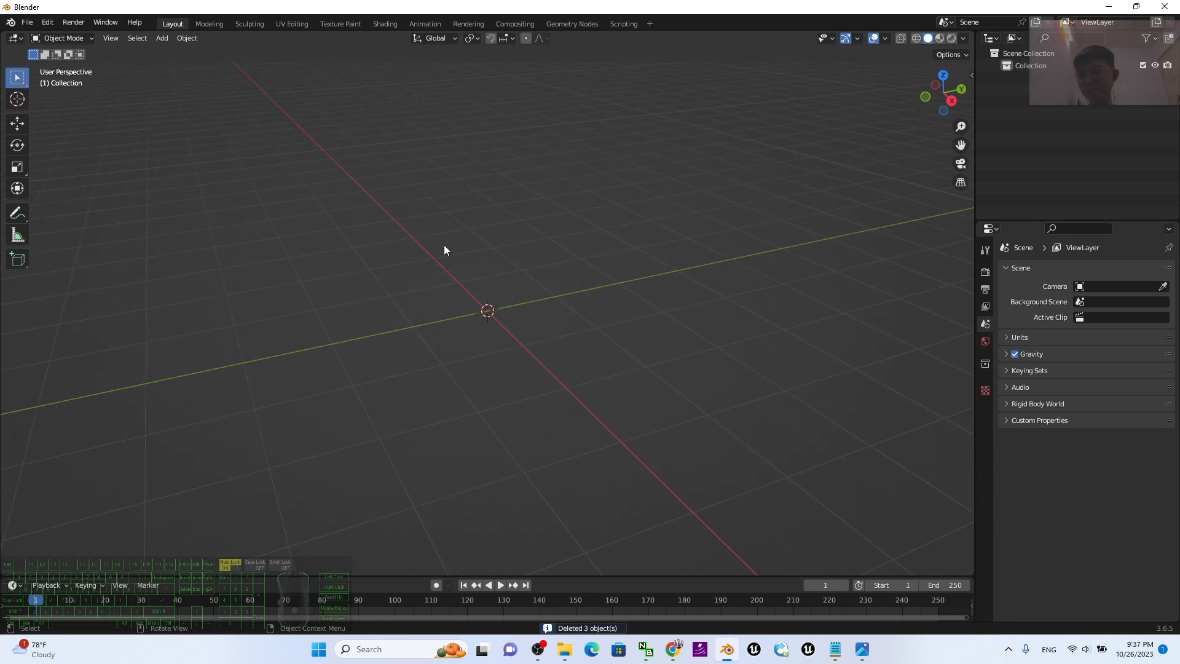
{"action": "left_click", "coordinate": [163, 38]}
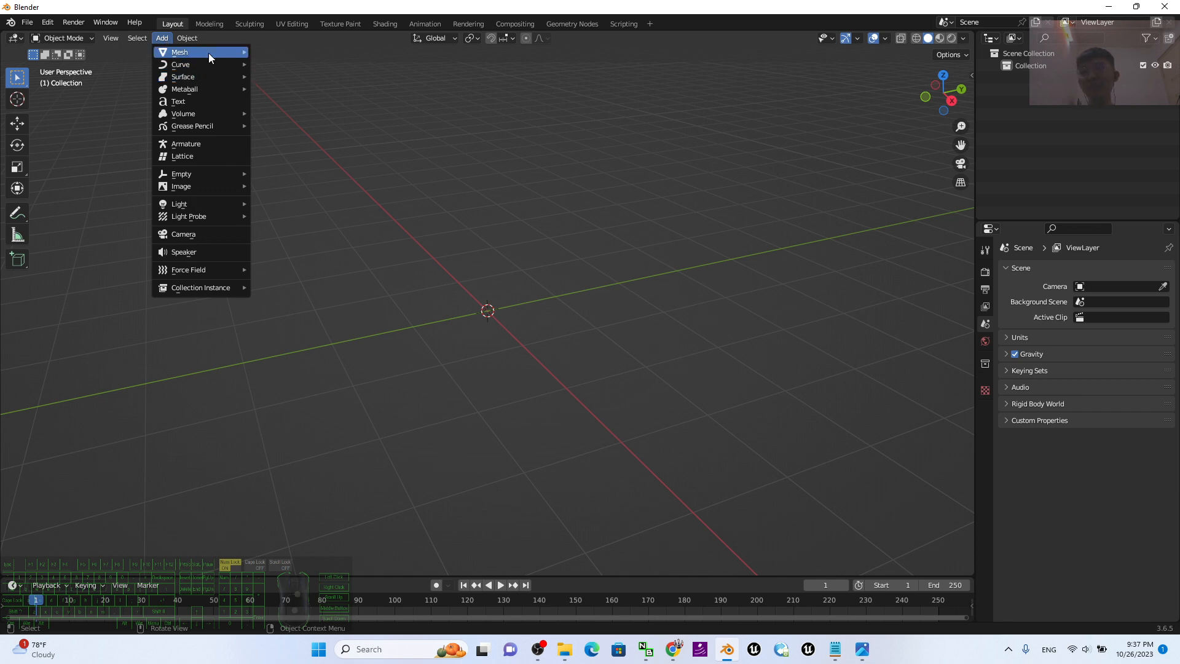
{"action": "mouse_move", "coordinate": [208, 53]}
{"action": "left_click", "coordinate": [294, 89]}
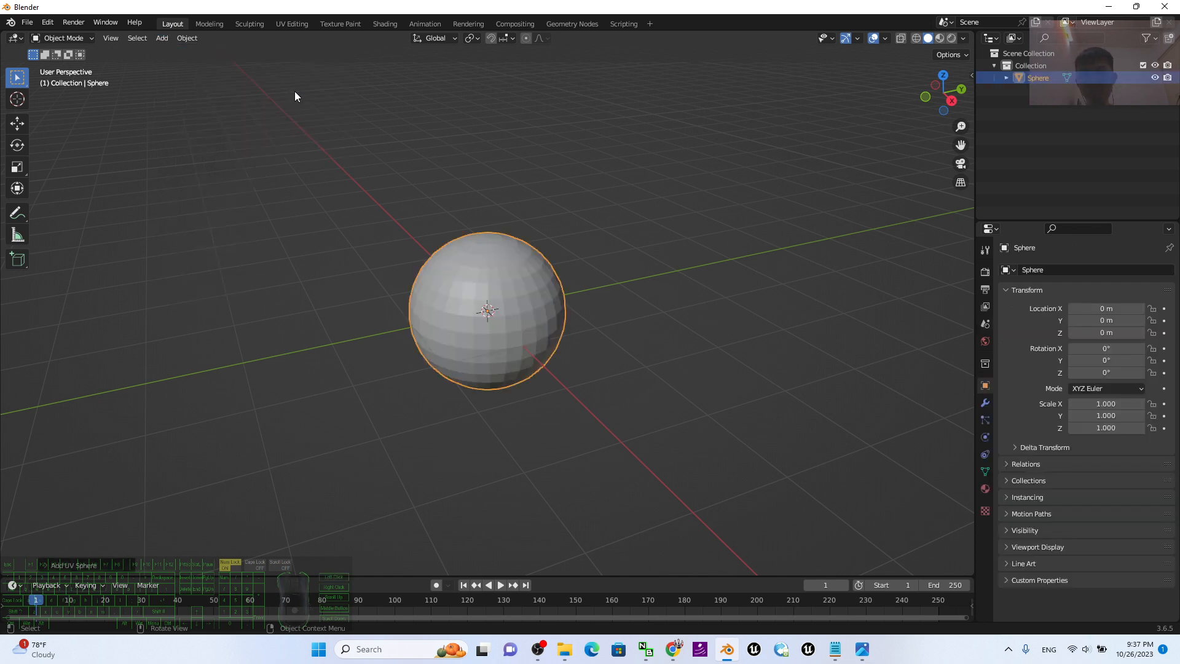
Step: Apply smooth shading to the sphere
{"action": "scroll", "coordinate": [630, 344], "scroll_direction": "up", "scroll_amount": 4}
{"action": "right_click", "coordinate": [531, 233]}
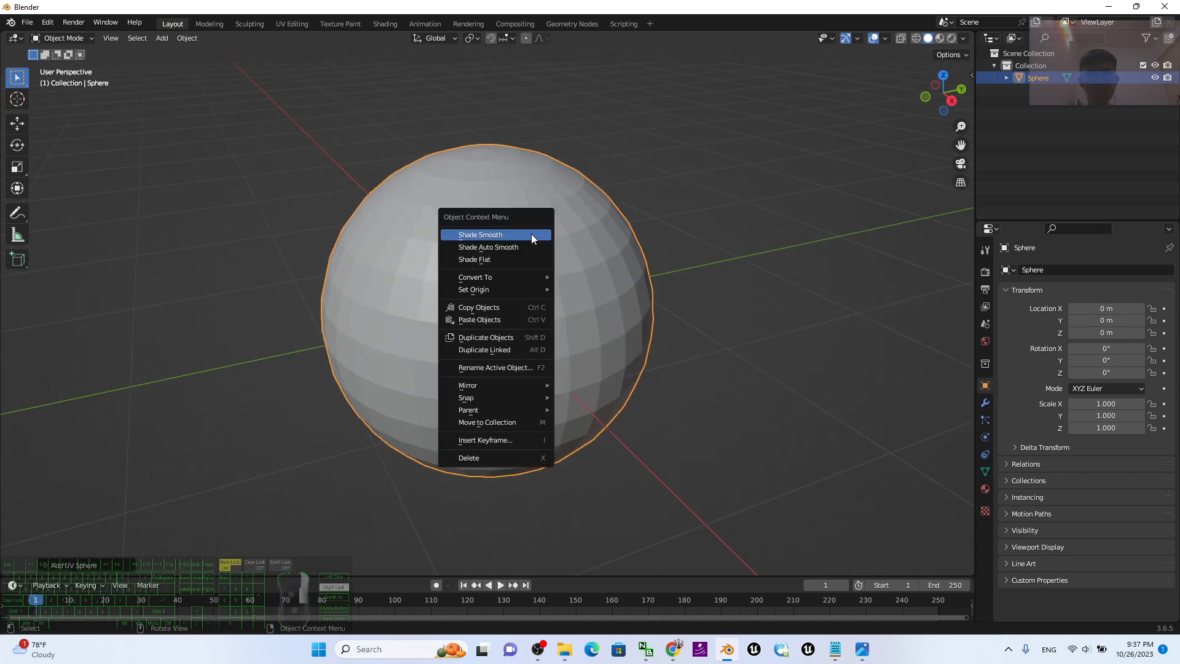
{"action": "left_click", "coordinate": [531, 237]}
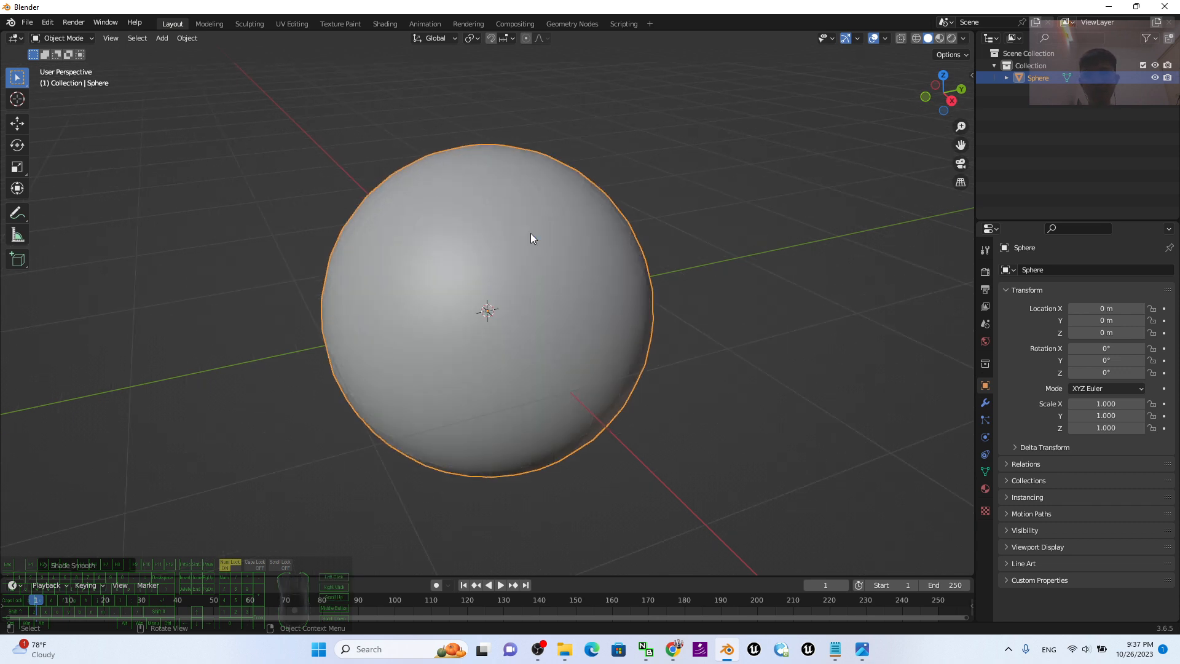
Step: Display the viewport in Material Preview shading and create a new material on the sphere
{"action": "left_click", "coordinate": [942, 38]}
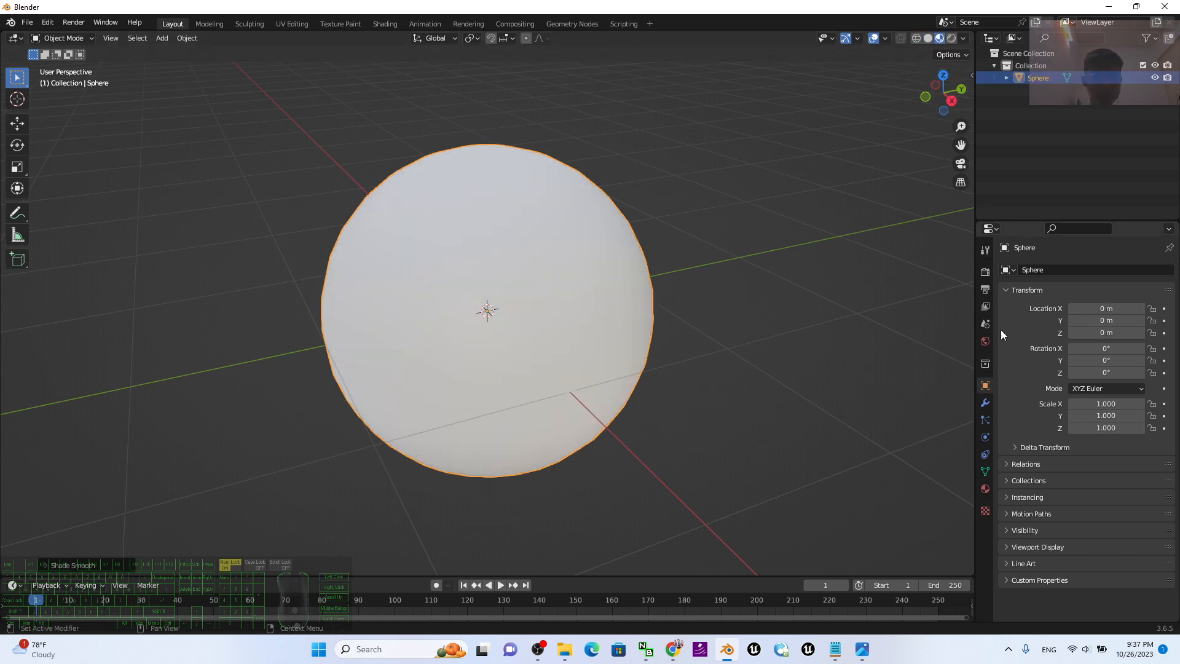
{"action": "left_click", "coordinate": [986, 488]}
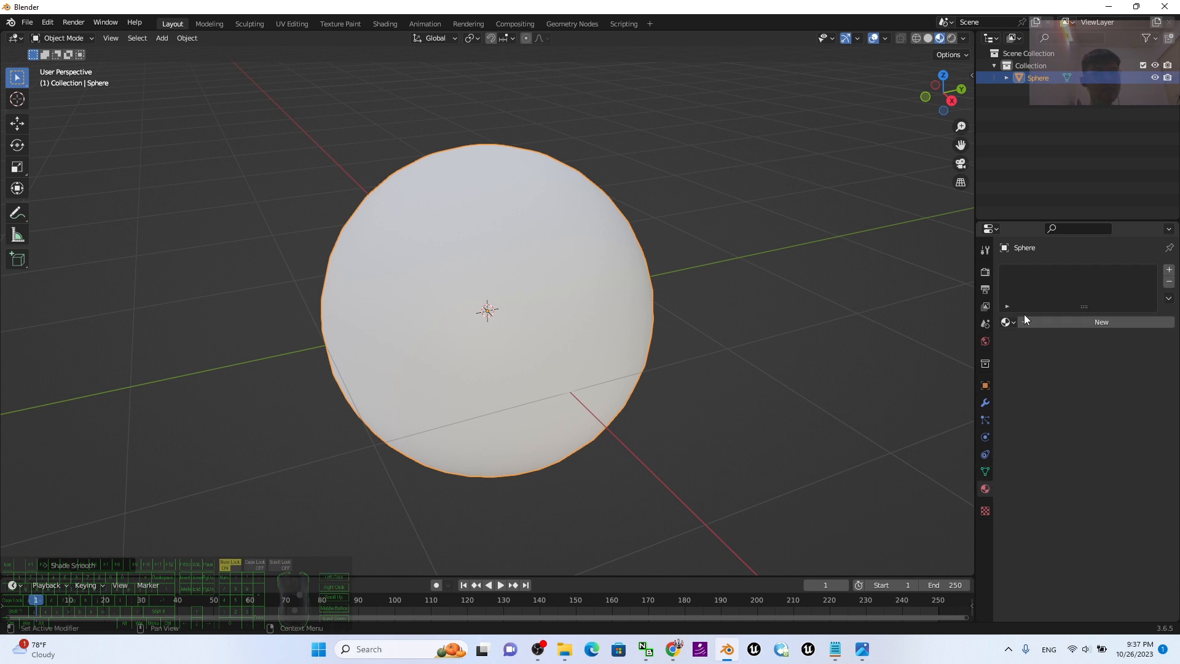
{"action": "left_click", "coordinate": [1041, 318]}
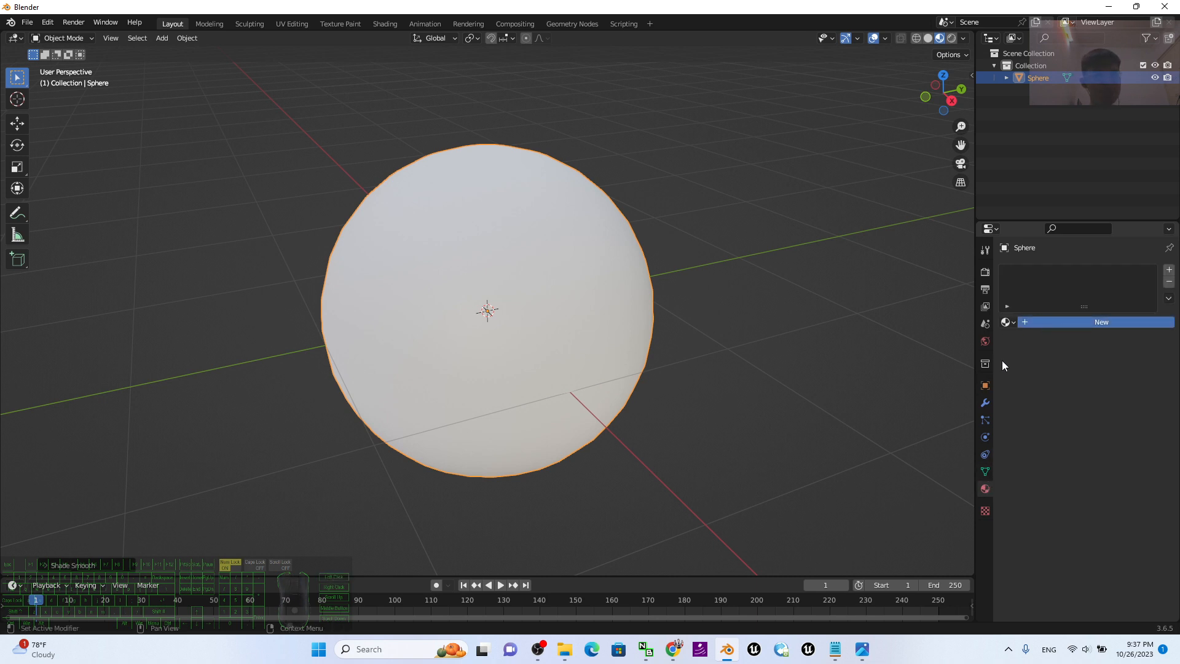
{"action": "left_click", "coordinate": [1053, 322]}
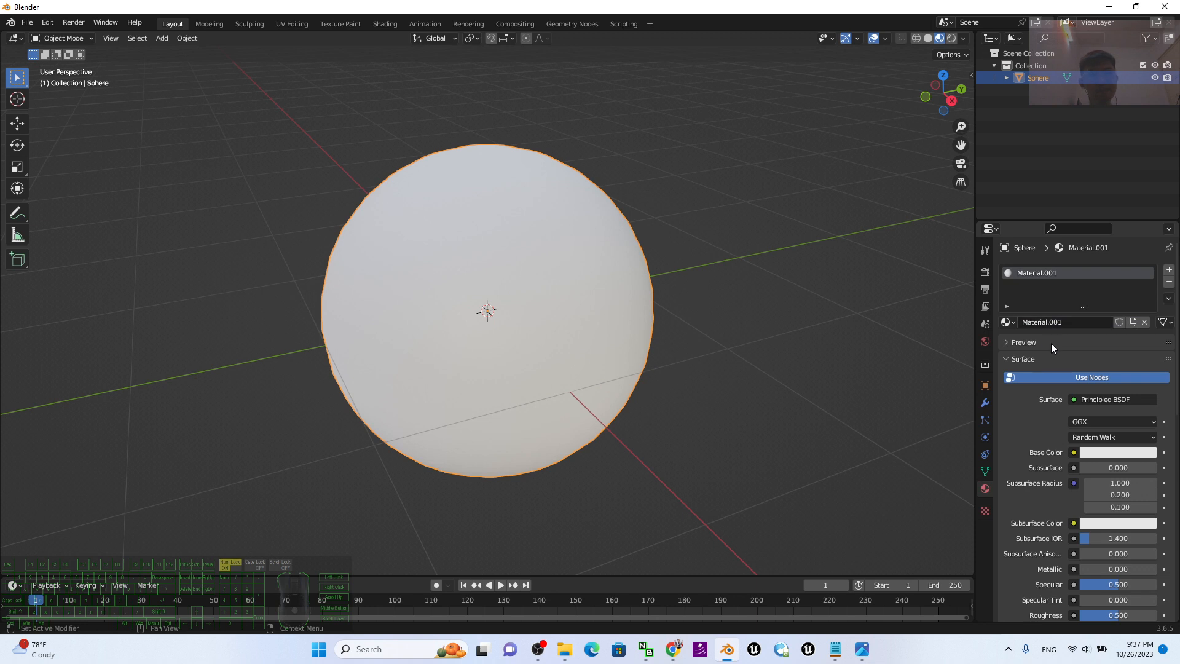
Step: Connect an Image Texture to the material's Base Color and load 2k_mars.jpg from the Desktop folder
{"action": "left_click", "coordinate": [1073, 453]}
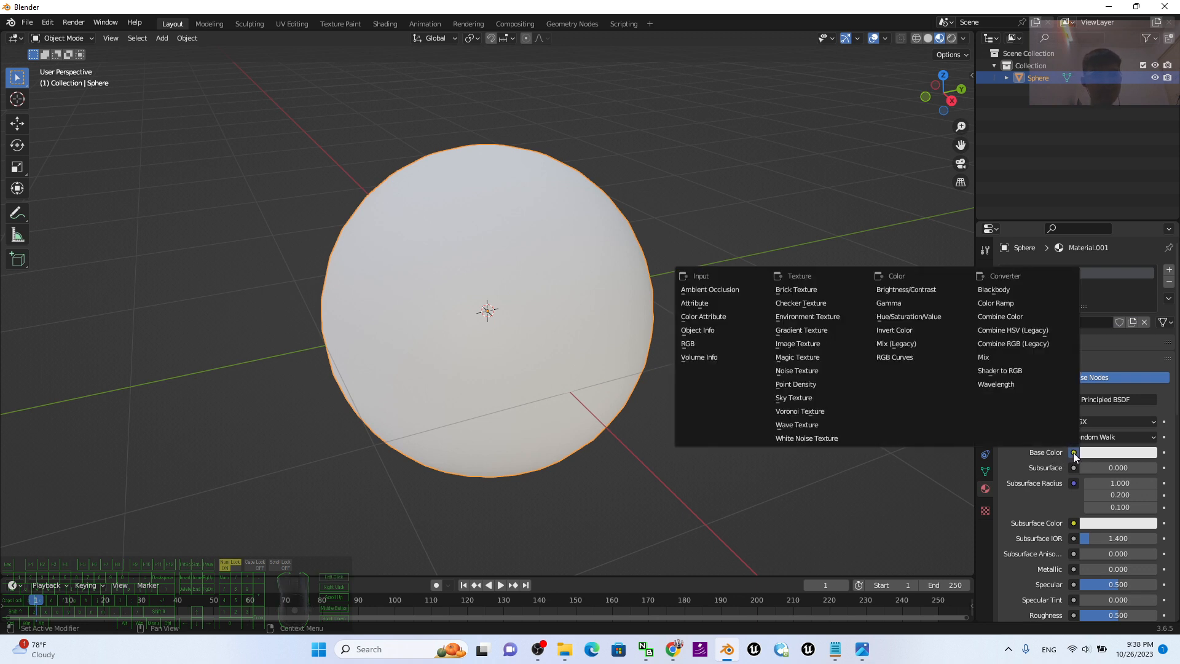
{"action": "left_click", "coordinate": [806, 343]}
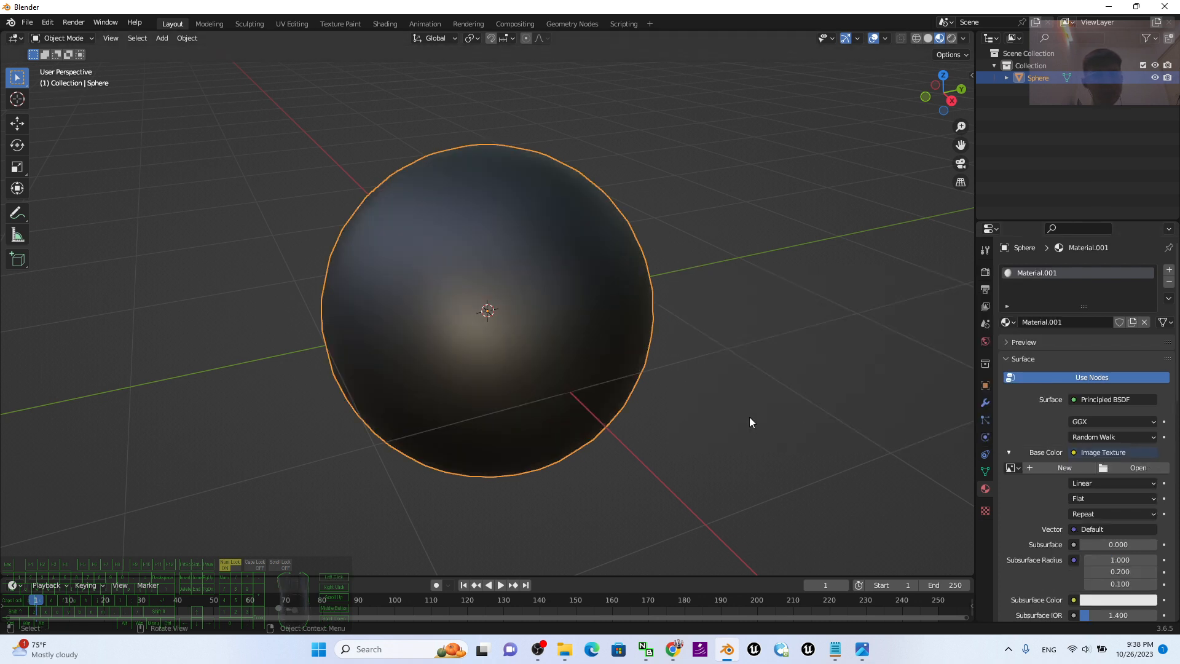
{"action": "left_click", "coordinate": [1130, 468]}
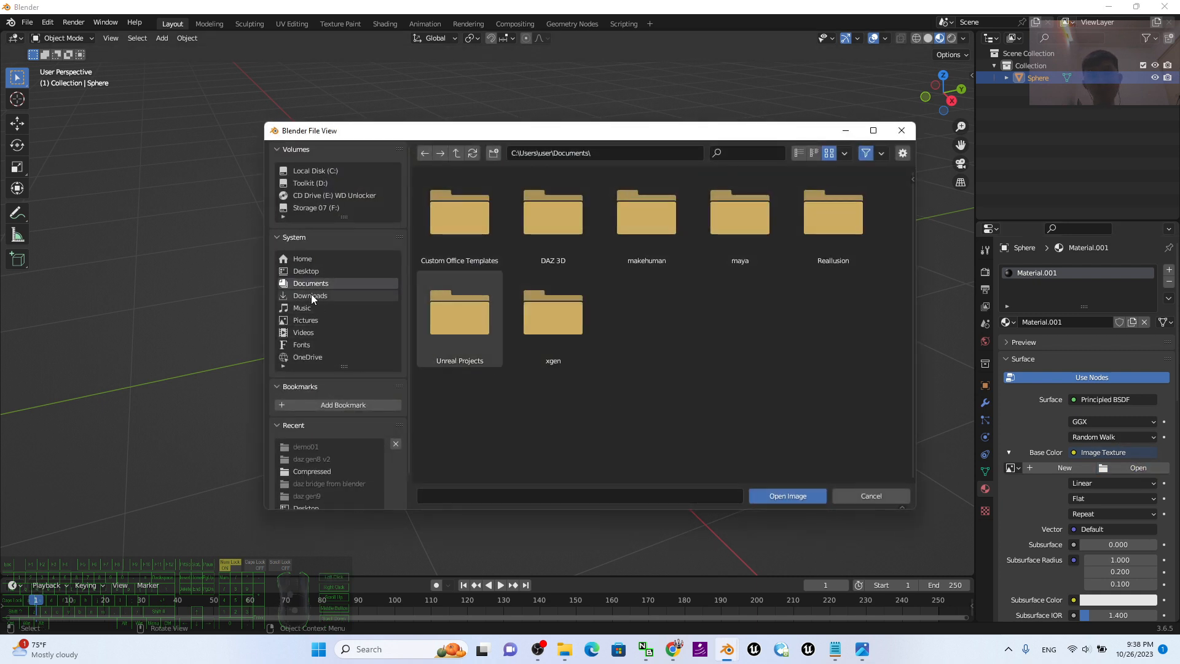
{"action": "left_click", "coordinate": [314, 271]}
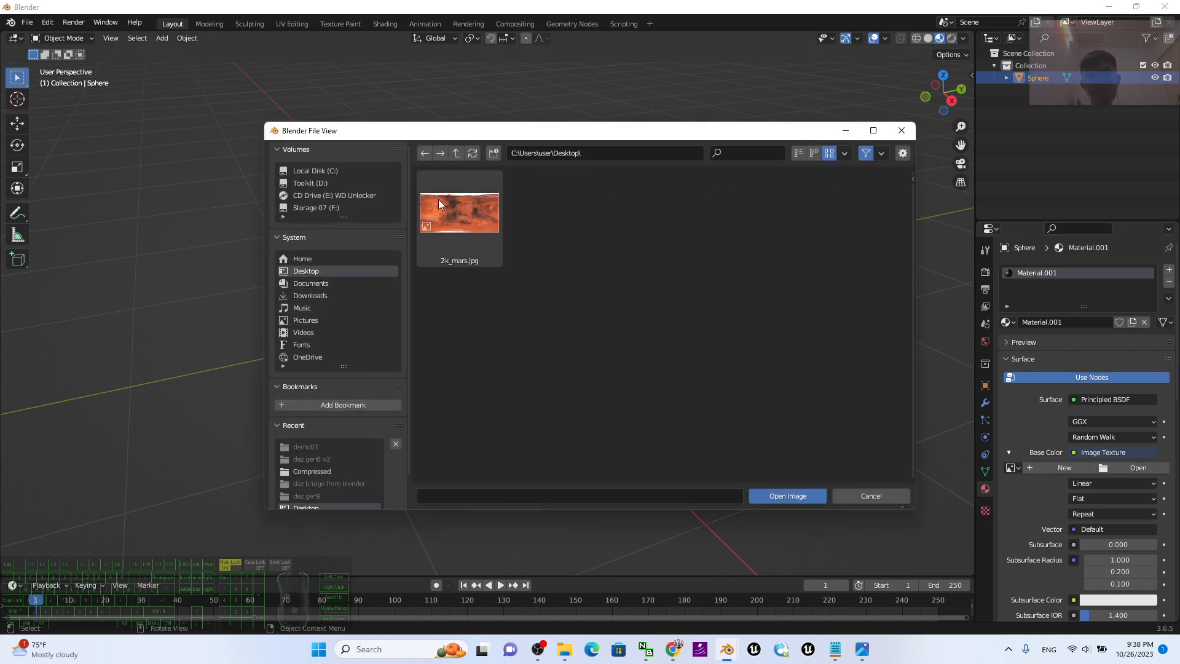
{"action": "double_click", "coordinate": [473, 217]}
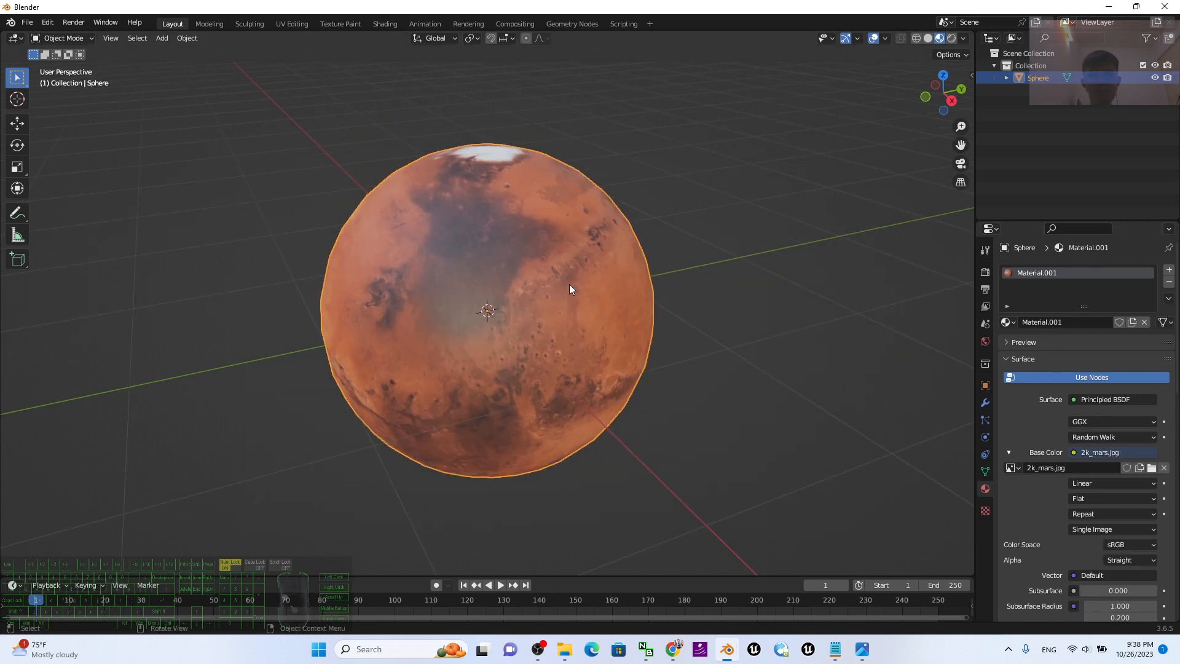
Step: Move the Mars sphere straight up along the Z axis so it floats above the grid origin
{"action": "middle_click_drag", "start_coordinate": [577, 292], "coordinate": [534, 320]}
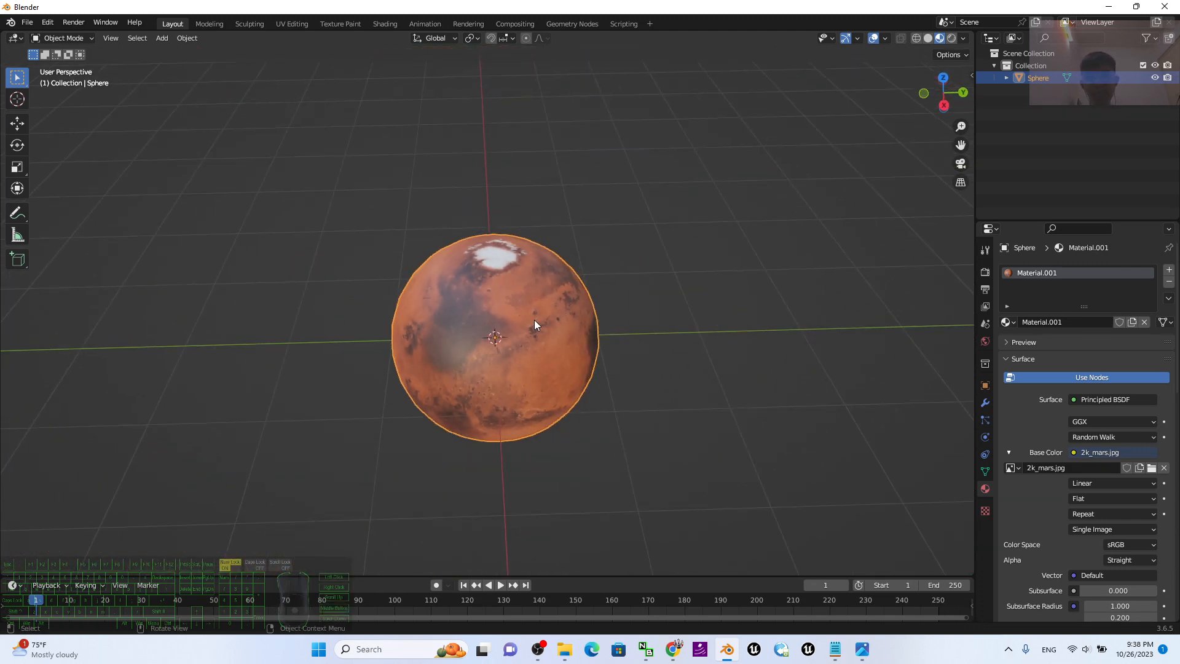
{"action": "scroll", "coordinate": [534, 325], "scroll_direction": "down", "scroll_amount": 6}
{"action": "left_click", "coordinate": [17, 123]}
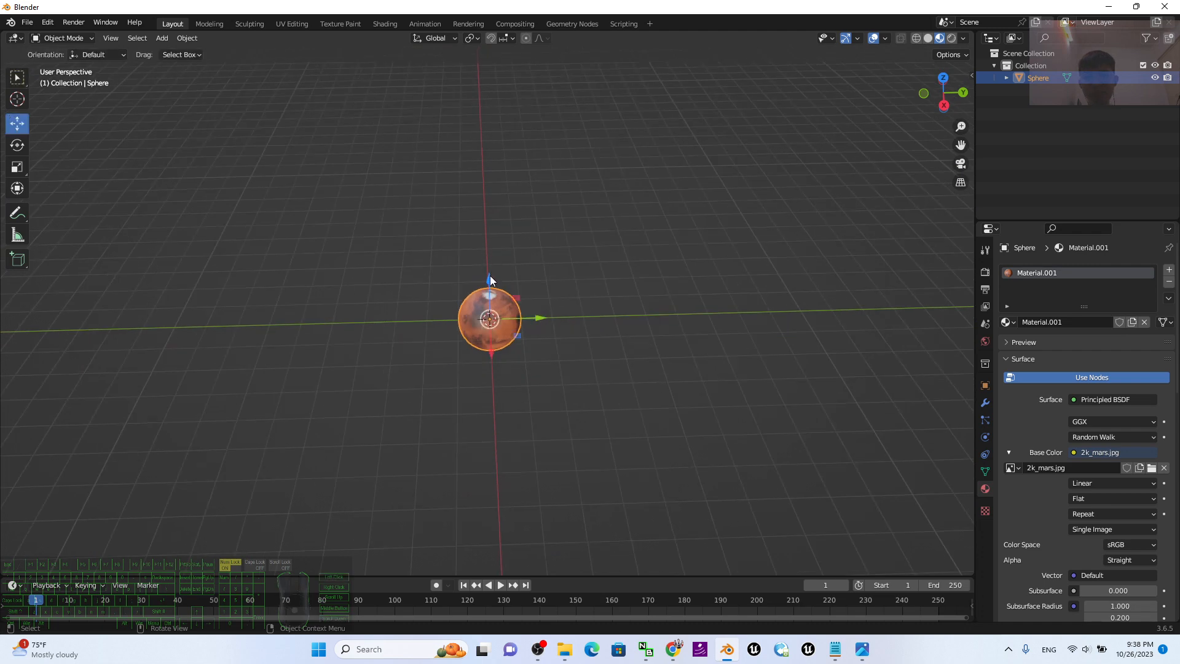
{"action": "left_click_drag", "start_coordinate": [490, 279], "coordinate": [610, 223]}
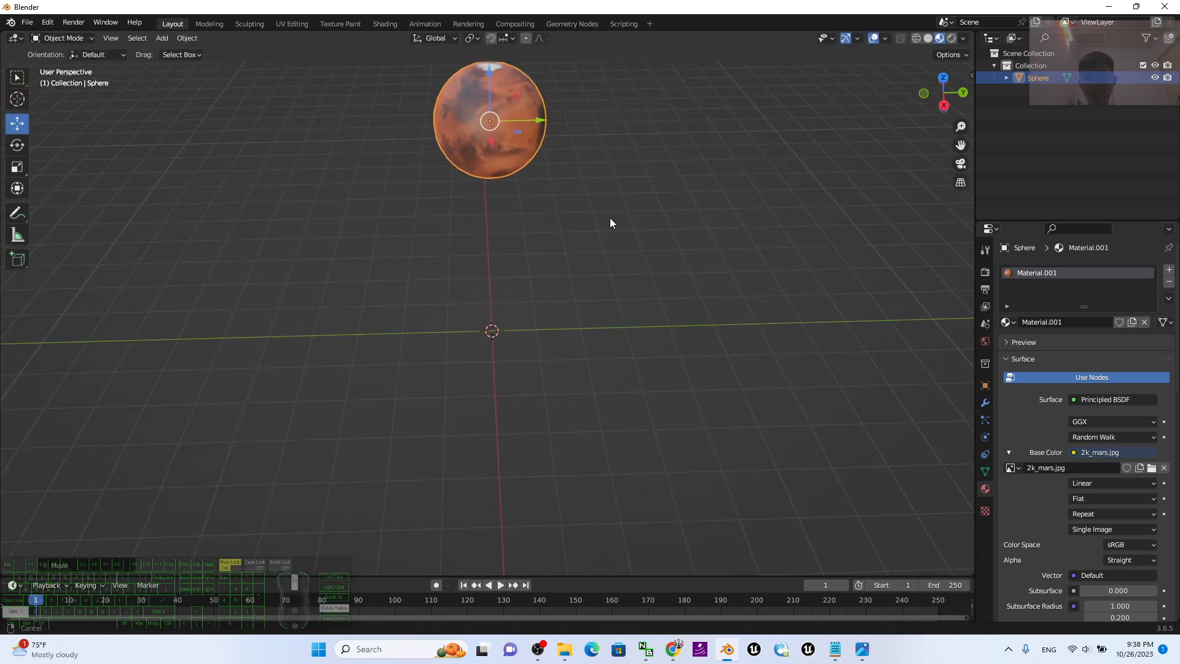
{"action": "middle_click_drag", "start_coordinate": [610, 219], "coordinate": [588, 411], "text": "shift"}
{"action": "middle_click_drag", "start_coordinate": [589, 411], "coordinate": [592, 286]}
{"action": "scroll", "coordinate": [807, 299], "scroll_direction": "up", "scroll_amount": 4}
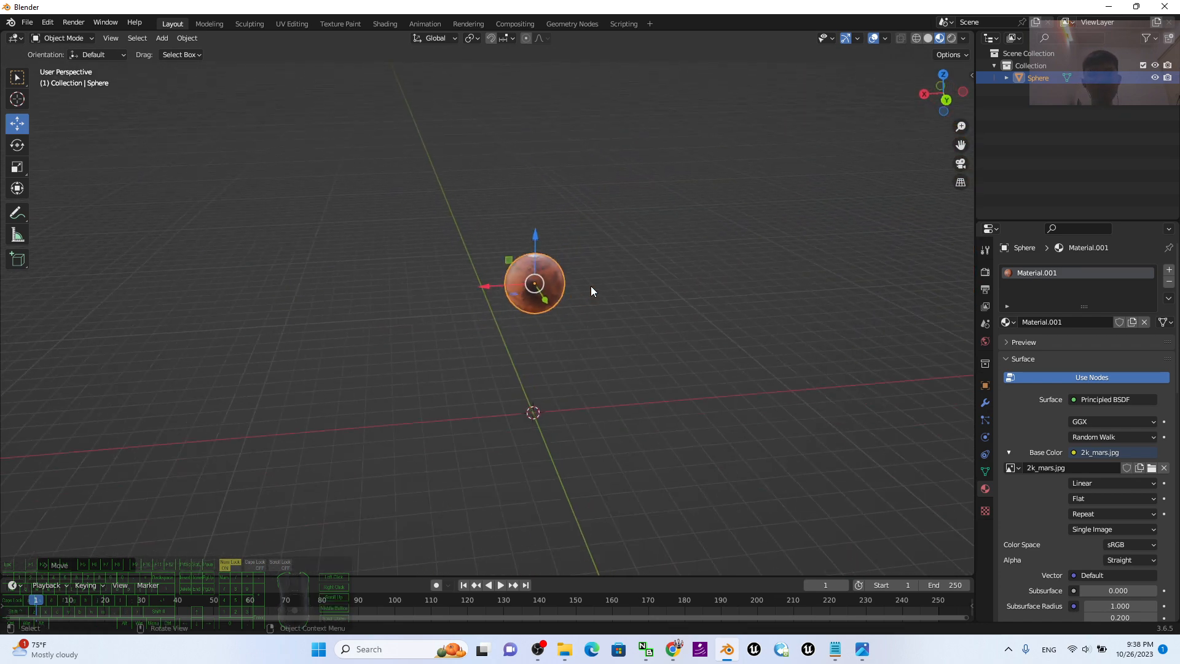
{"action": "scroll", "coordinate": [591, 291], "scroll_direction": "up", "scroll_amount": 4}
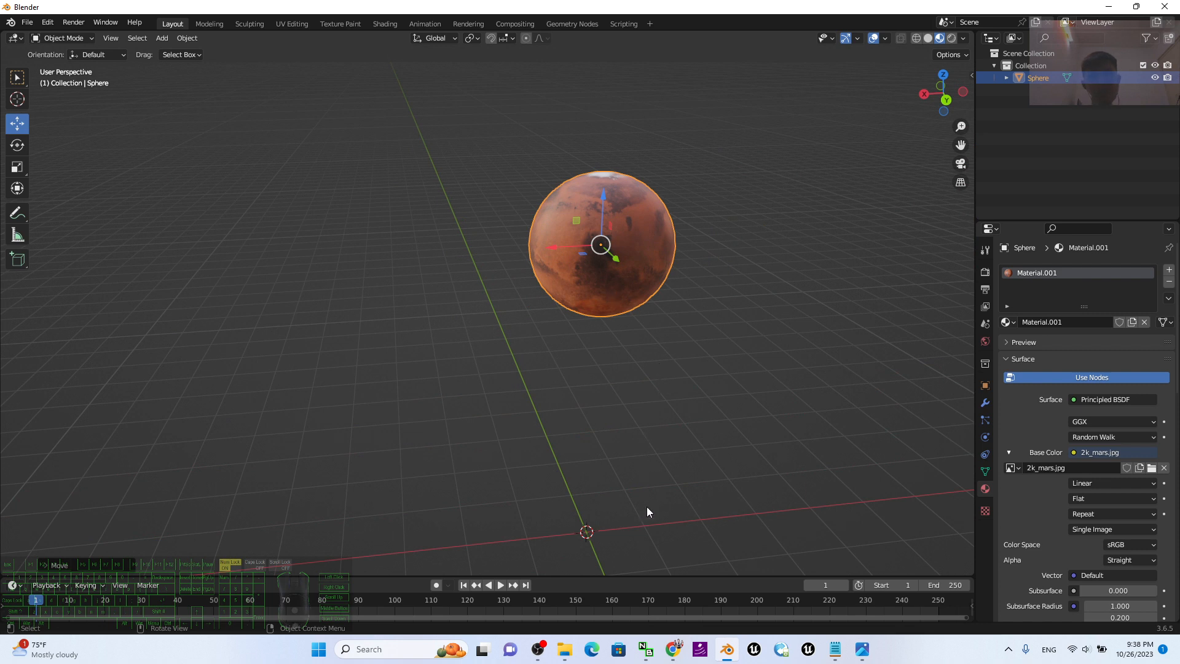
{"action": "scroll", "coordinate": [646, 421], "scroll_direction": "down", "scroll_amount": 2}
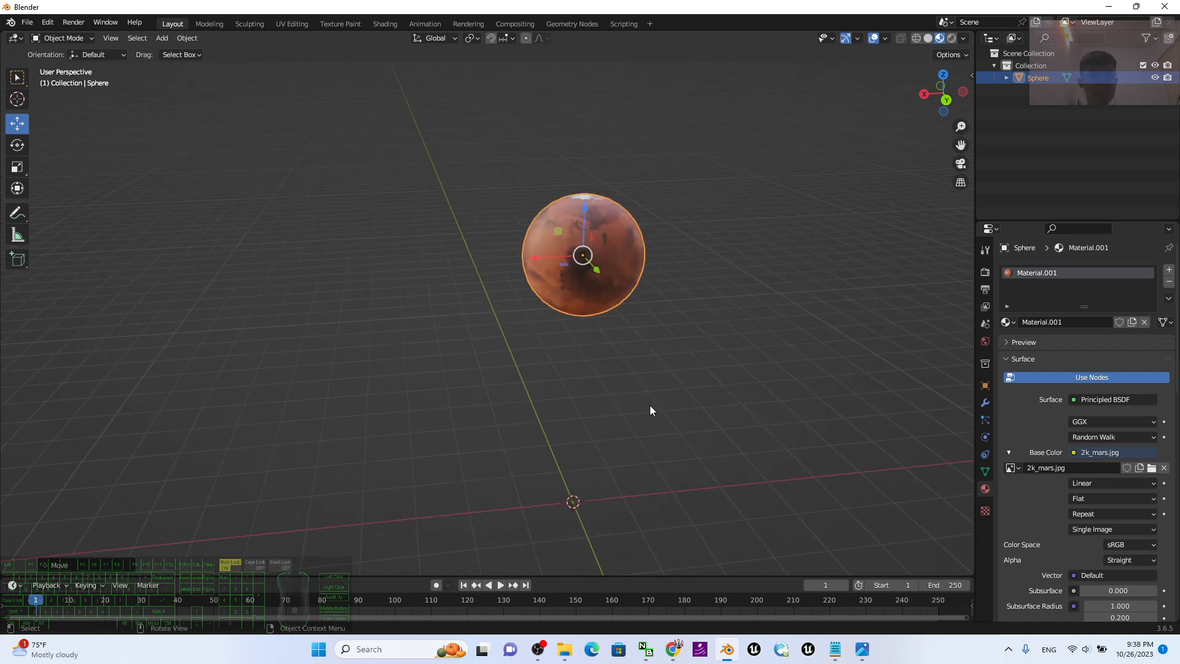
Step: Scale the sphere uniformly up to several times its size and back down to roughly its original size
{"action": "left_click", "coordinate": [19, 169]}
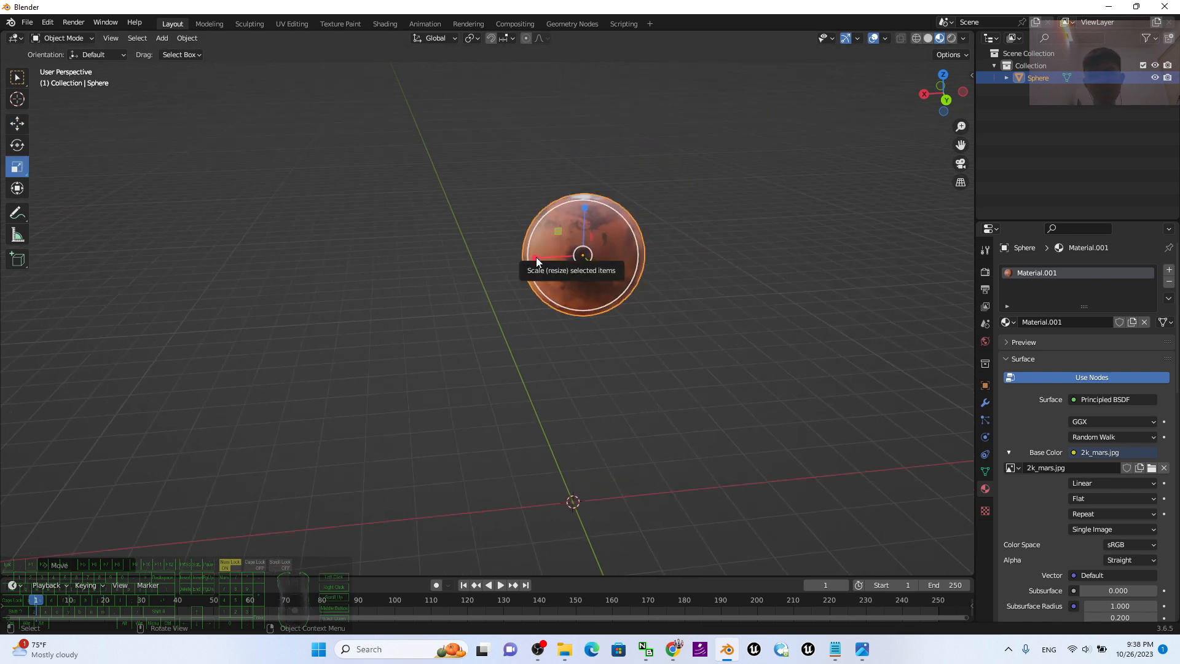
{"action": "scroll", "coordinate": [699, 248], "scroll_direction": "up", "scroll_amount": 2}
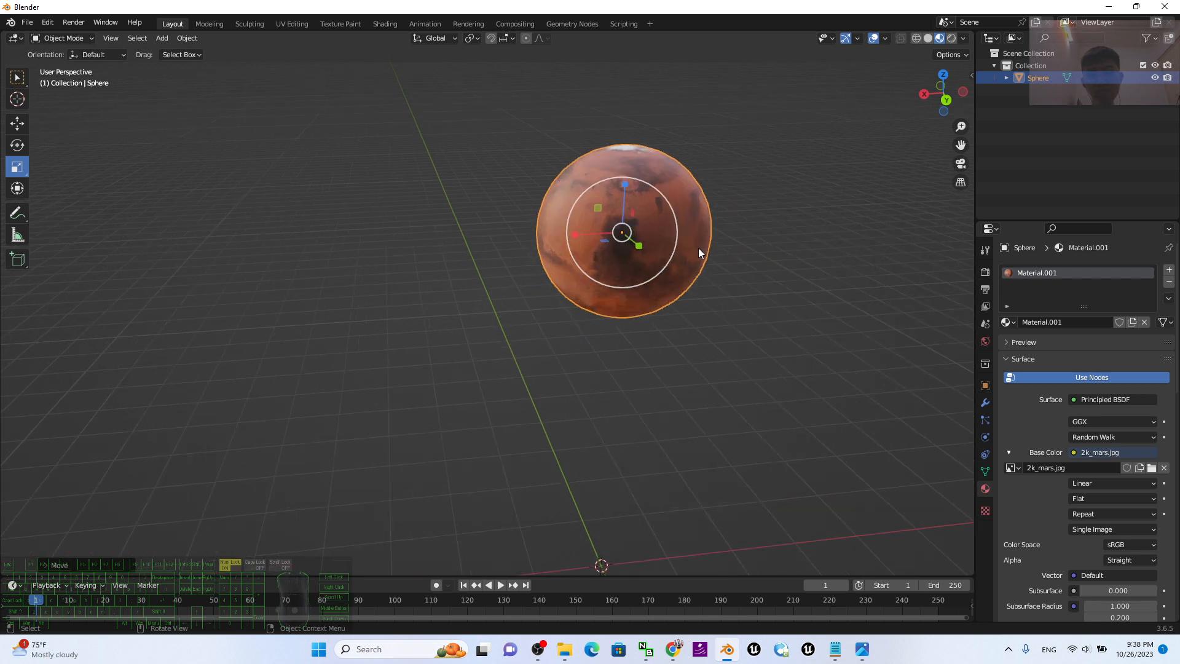
{"action": "scroll", "coordinate": [684, 242], "scroll_direction": "down", "scroll_amount": 1}
{"action": "key", "text": "s"}
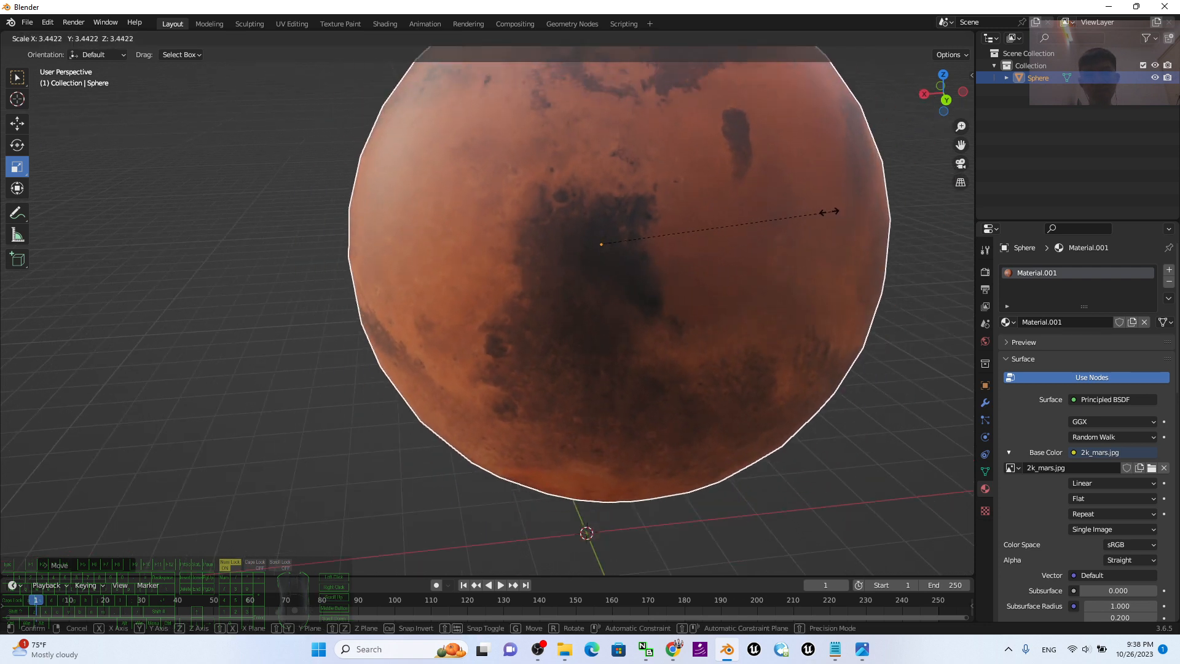
{"action": "left_click", "coordinate": [797, 217]}
{"action": "scroll", "coordinate": [786, 234], "scroll_direction": "down", "scroll_amount": 3}
{"action": "key", "text": "s"}
{"action": "left_click", "coordinate": [640, 264]}
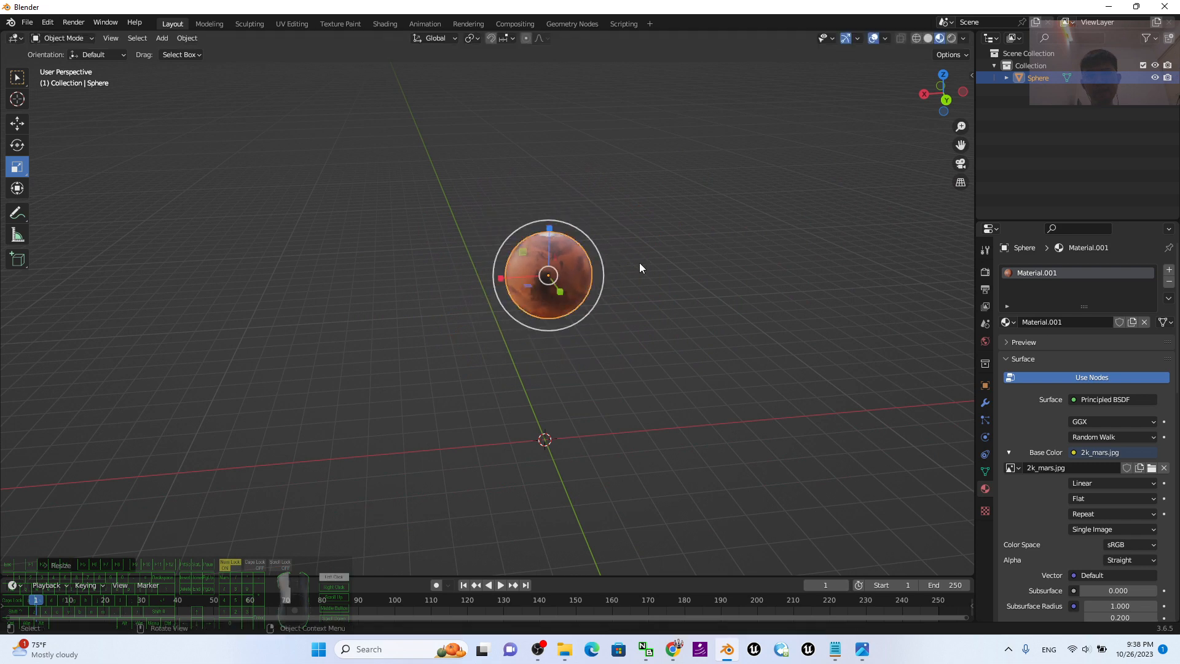
Step: Switch to Chrome and look through the planet and Earth textures offered on the Solar System Scope textures page
{"action": "left_click", "coordinate": [673, 649]}
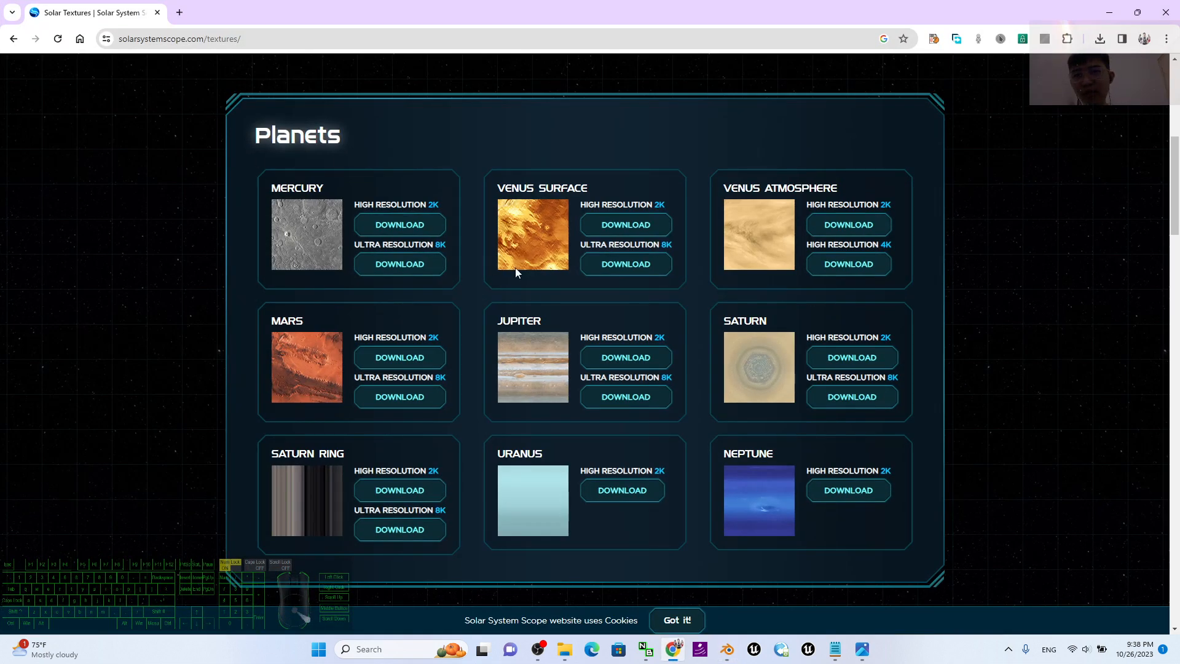
{"action": "scroll", "coordinate": [560, 276], "scroll_direction": "up", "scroll_amount": 7}
{"action": "left_click", "coordinate": [551, 271]}
{"action": "scroll", "coordinate": [589, 247], "scroll_direction": "down", "scroll_amount": 6}
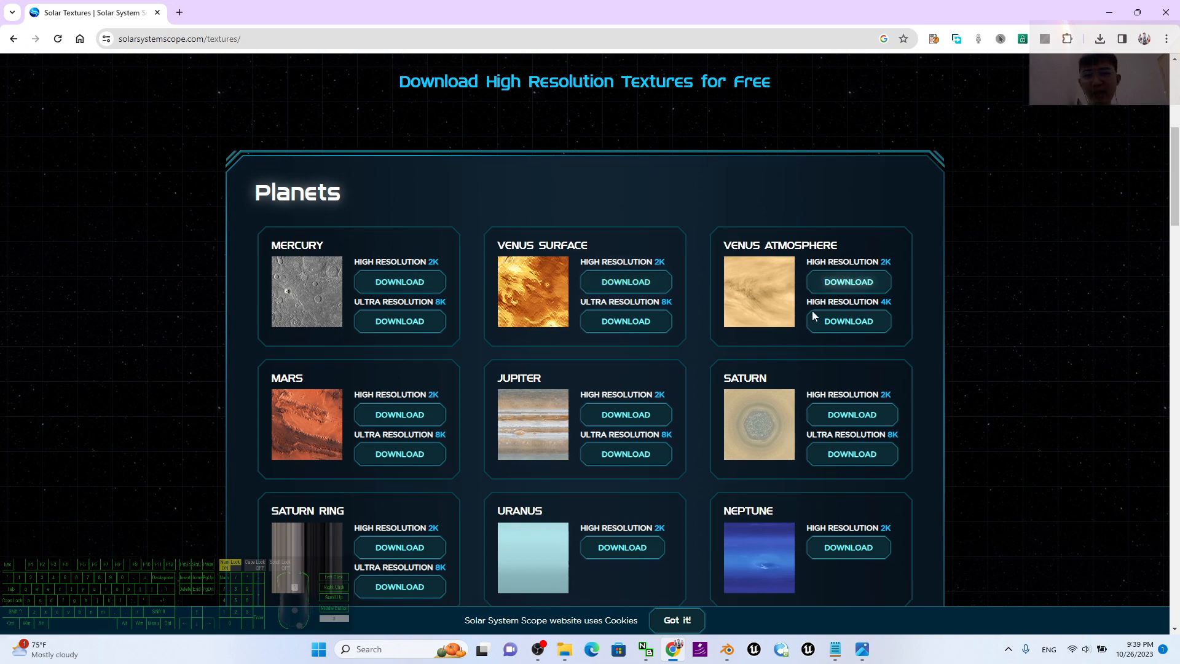
{"action": "scroll", "coordinate": [768, 313], "scroll_direction": "down", "scroll_amount": 10}
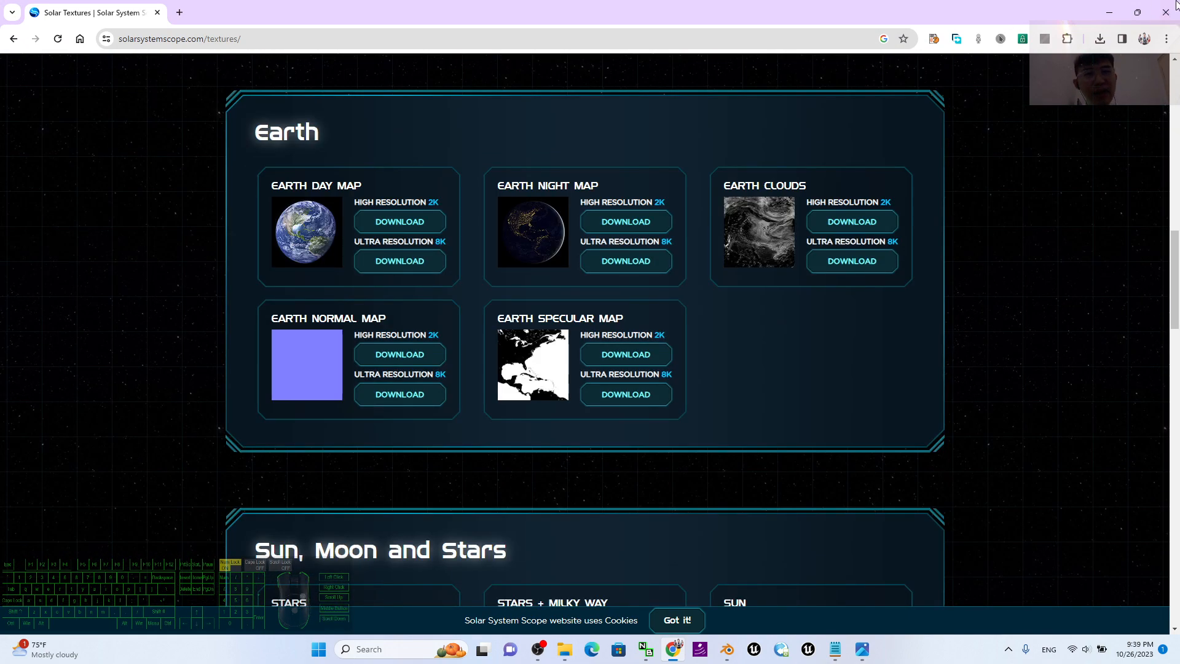
{"action": "left_click", "coordinate": [1110, 13]}
Step: Examine the Mars texture on the sphere in Blender from several angles and distances, and clear the selection
{"action": "scroll", "coordinate": [614, 244], "scroll_direction": "up", "scroll_amount": 5}
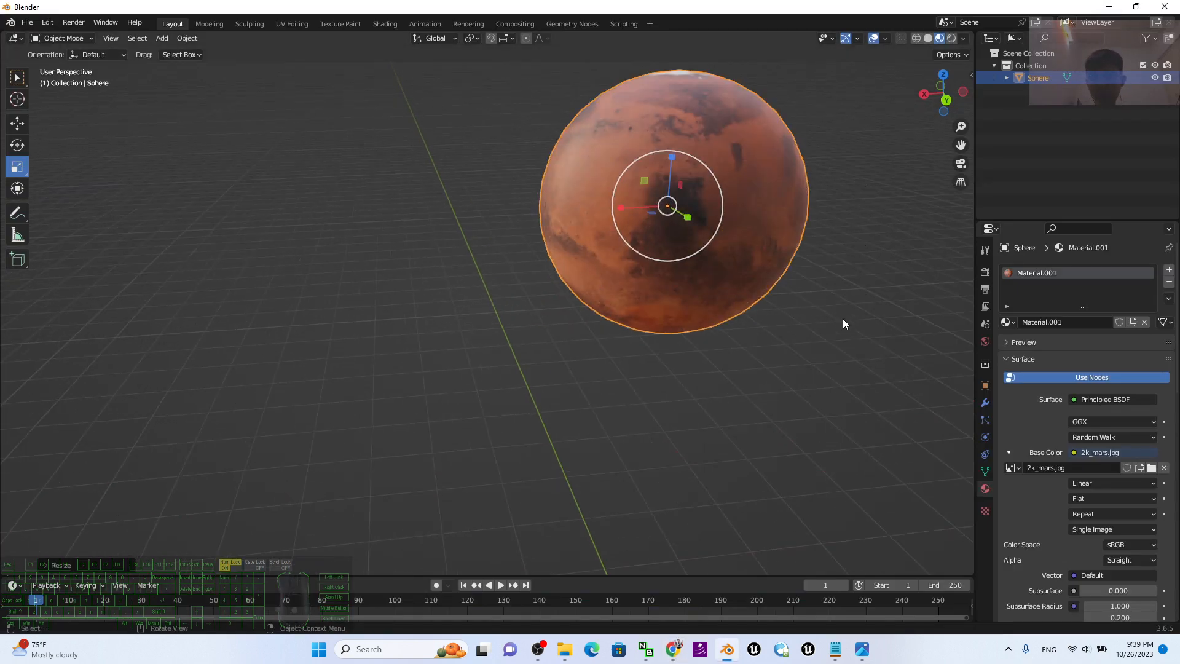
{"action": "middle_click_drag", "start_coordinate": [843, 324], "coordinate": [525, 270]}
{"action": "scroll", "coordinate": [591, 351], "scroll_direction": "down", "scroll_amount": 4}
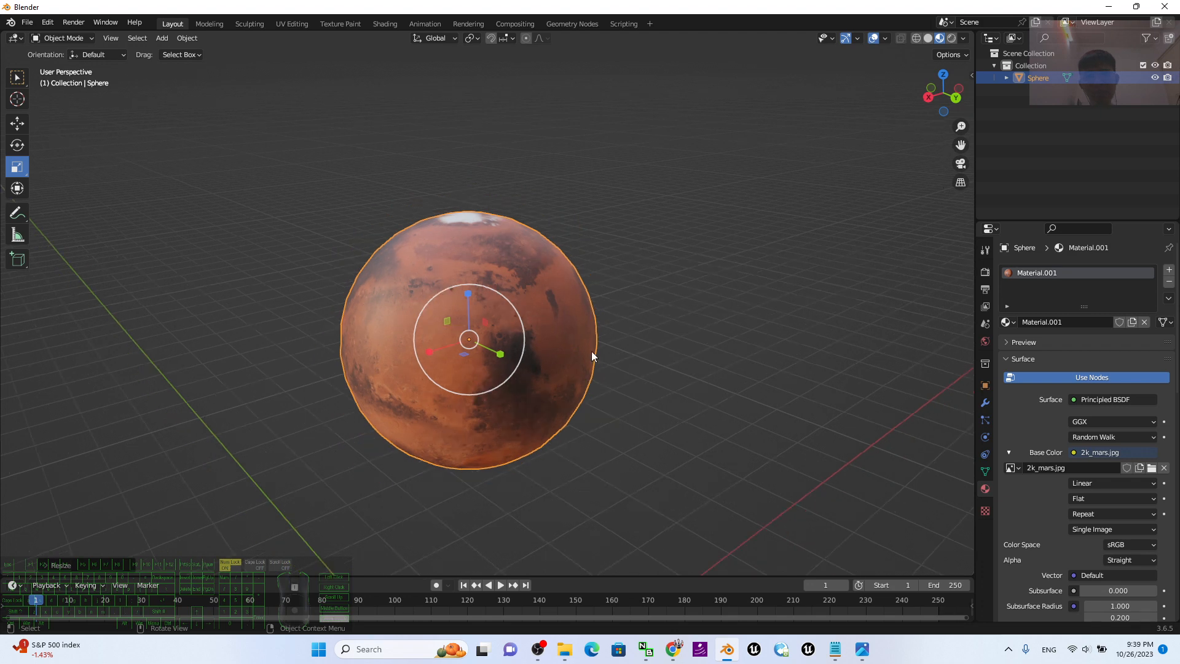
{"action": "scroll", "coordinate": [599, 390], "scroll_direction": "up", "scroll_amount": 4}
{"action": "scroll", "coordinate": [676, 382], "scroll_direction": "down", "scroll_amount": 2}
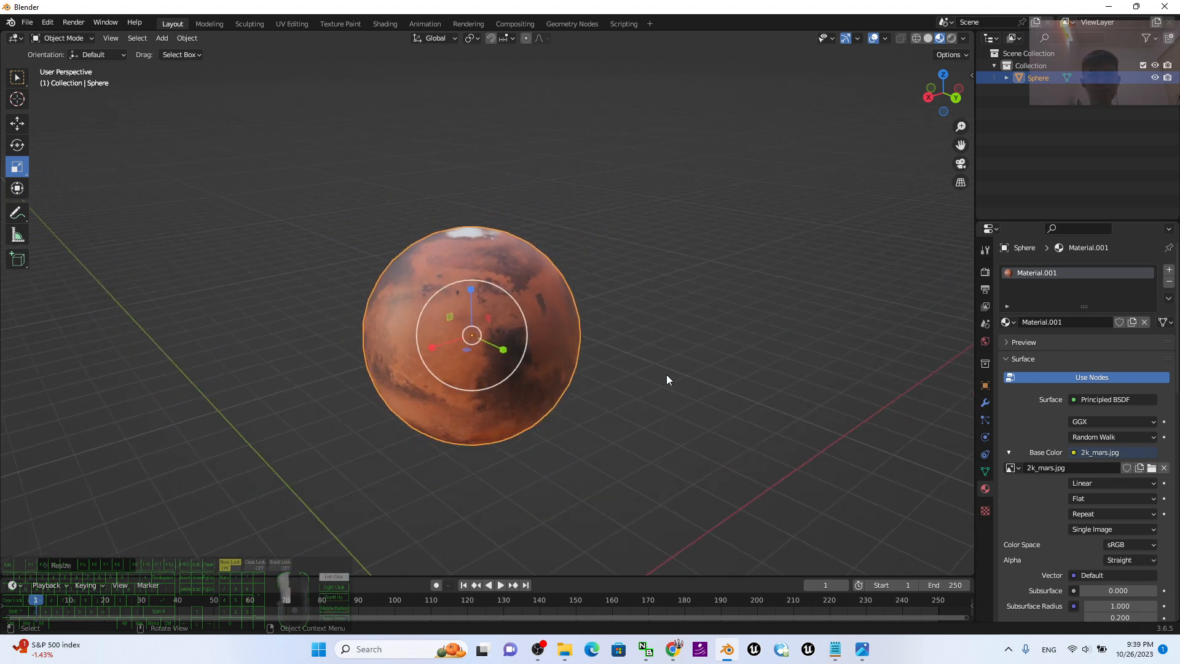
{"action": "left_click", "coordinate": [666, 374]}
{"action": "middle_click_drag", "start_coordinate": [820, 400], "coordinate": [735, 358]}
Step: View the planet cover image cover (2010).jpg, switch back to Blender, inspect the Mars sphere from all around and select it
{"action": "left_click", "coordinate": [863, 650]}
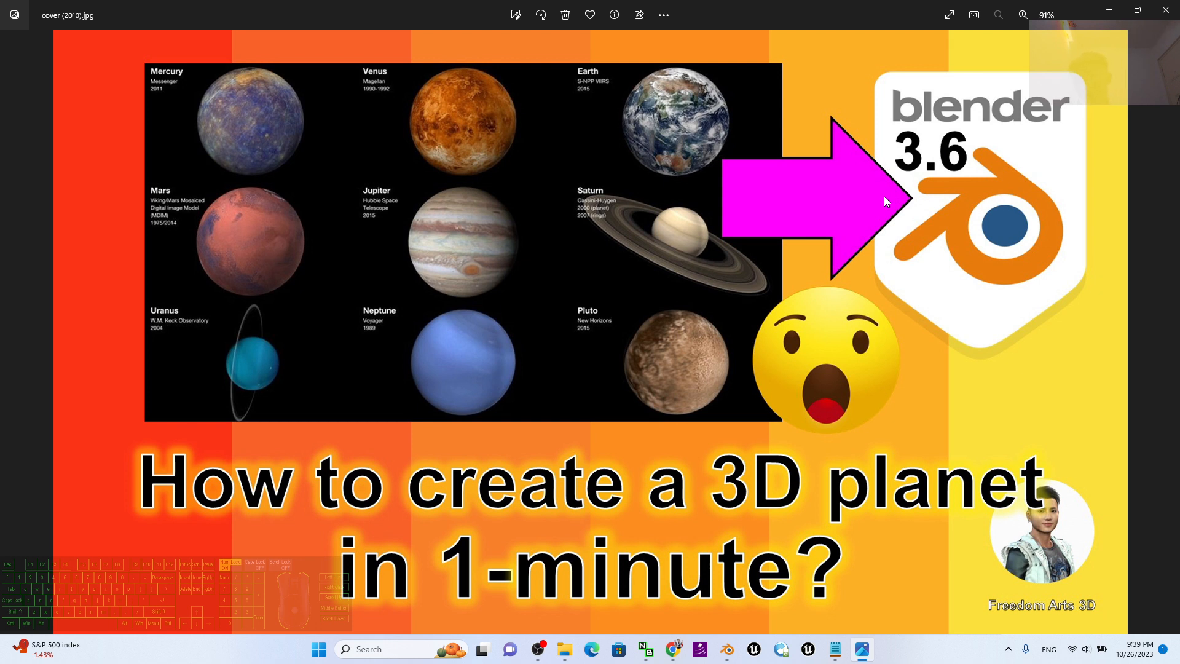
{"action": "left_click", "coordinate": [727, 649]}
{"action": "scroll", "coordinate": [727, 278], "scroll_direction": "up", "scroll_amount": 3}
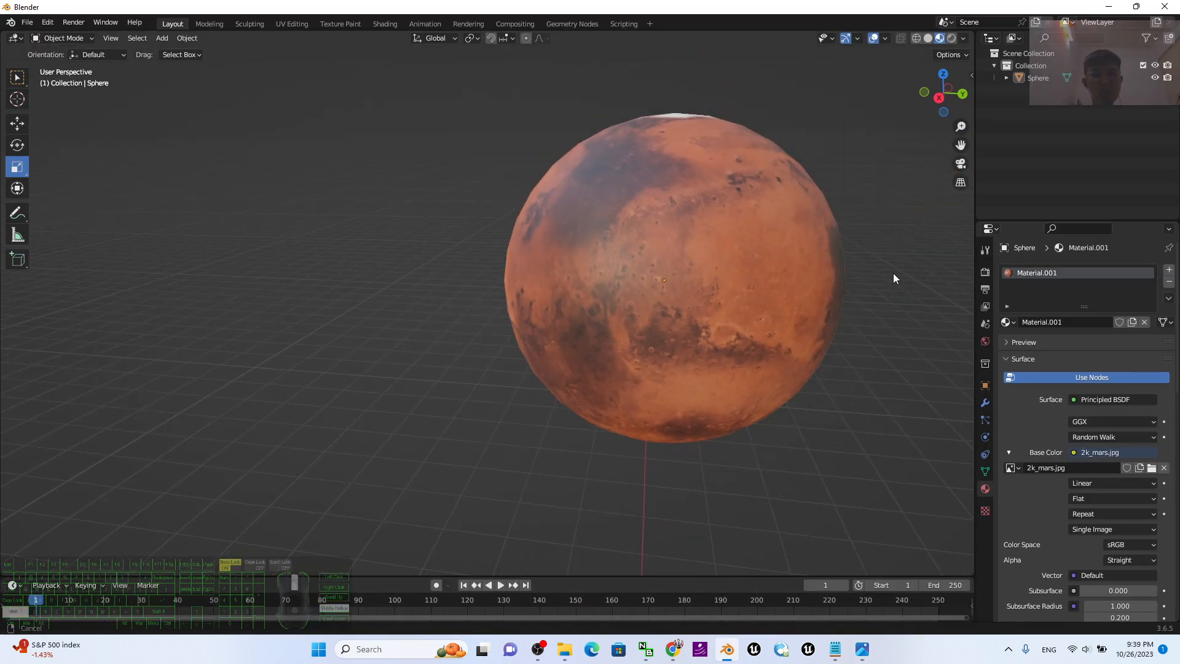
{"action": "middle_click_drag", "start_coordinate": [894, 273], "coordinate": [499, 575], "text": "shift"}
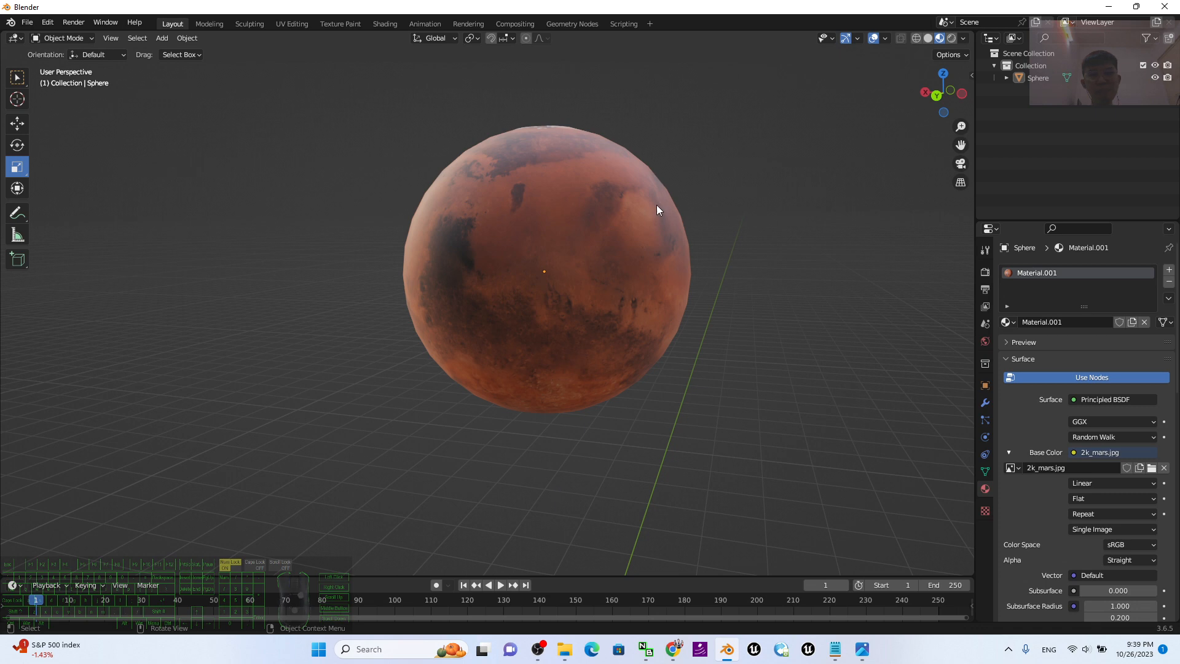
{"action": "middle_click_drag", "start_coordinate": [657, 204], "coordinate": [662, 369], "text": "shift"}
{"action": "scroll", "coordinate": [676, 384], "scroll_direction": "up", "scroll_amount": 2}
{"action": "middle_click_drag", "start_coordinate": [723, 409], "coordinate": [615, 203]}
{"action": "middle_click_drag", "start_coordinate": [638, 371], "coordinate": [588, 391]}
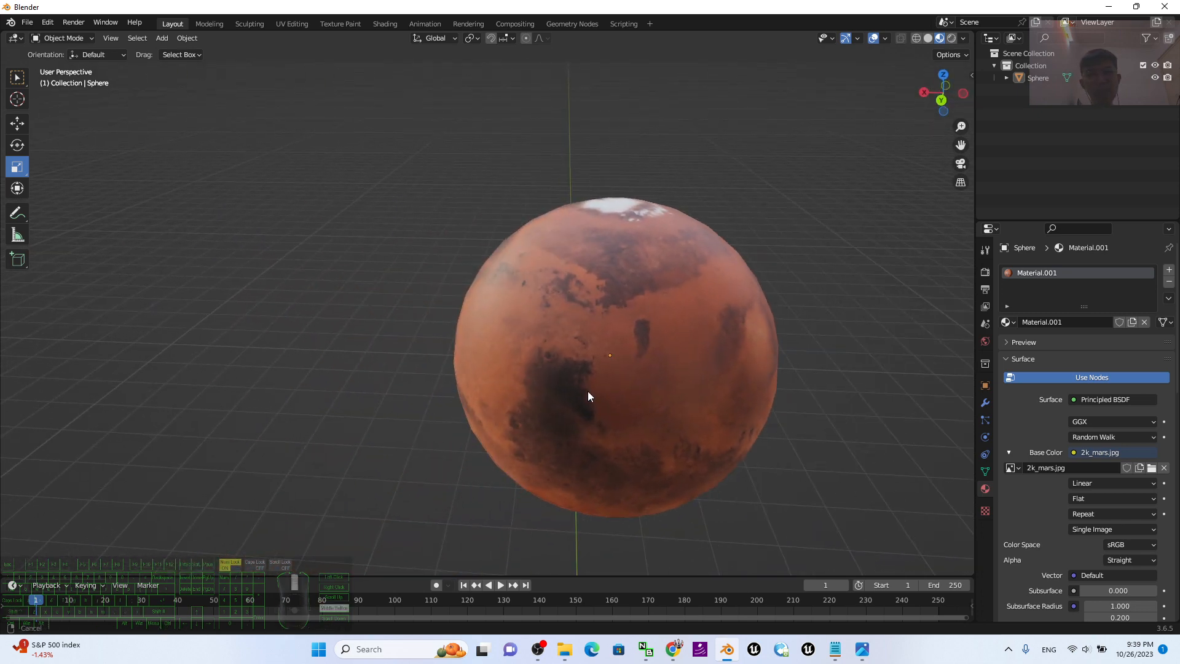
{"action": "left_click", "coordinate": [587, 337]}
{"action": "middle_click_drag", "start_coordinate": [463, 399], "coordinate": [589, 409]}
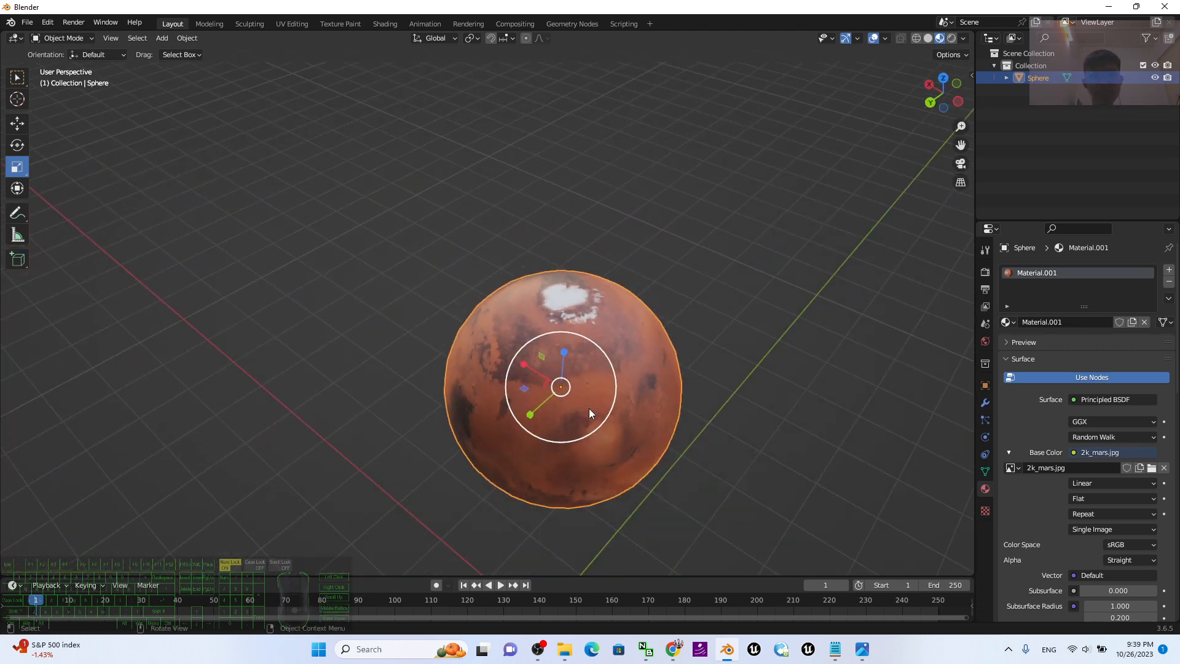
{"action": "left_click", "coordinate": [863, 649]}
{"action": "left_click", "coordinate": [537, 650]}
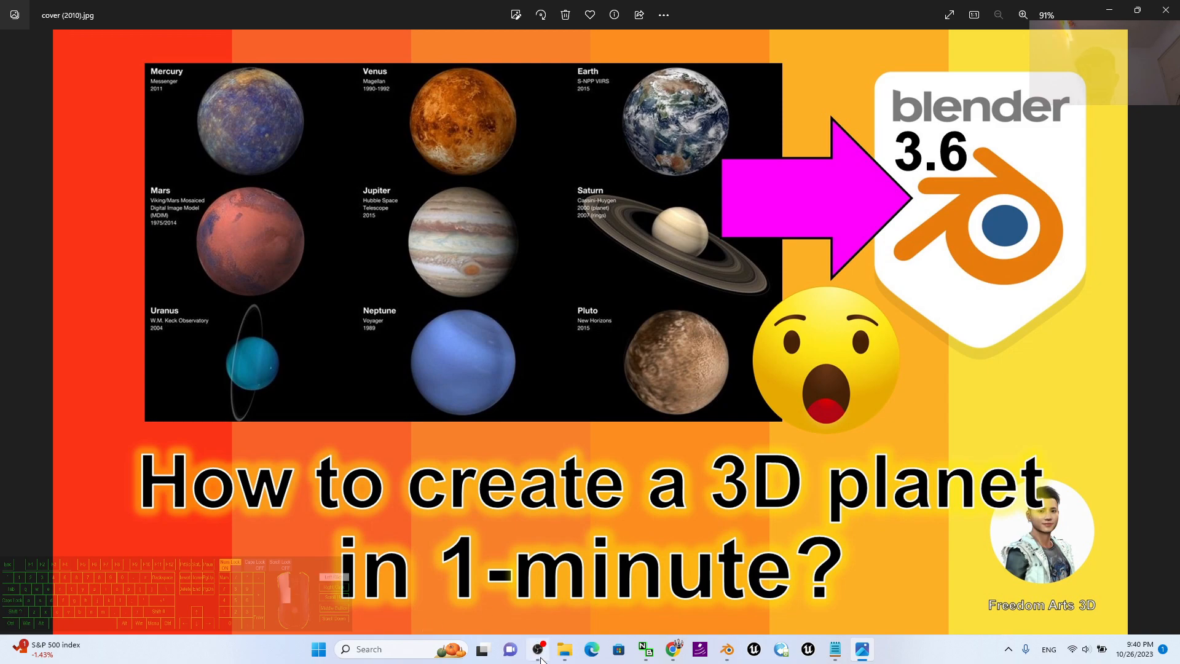